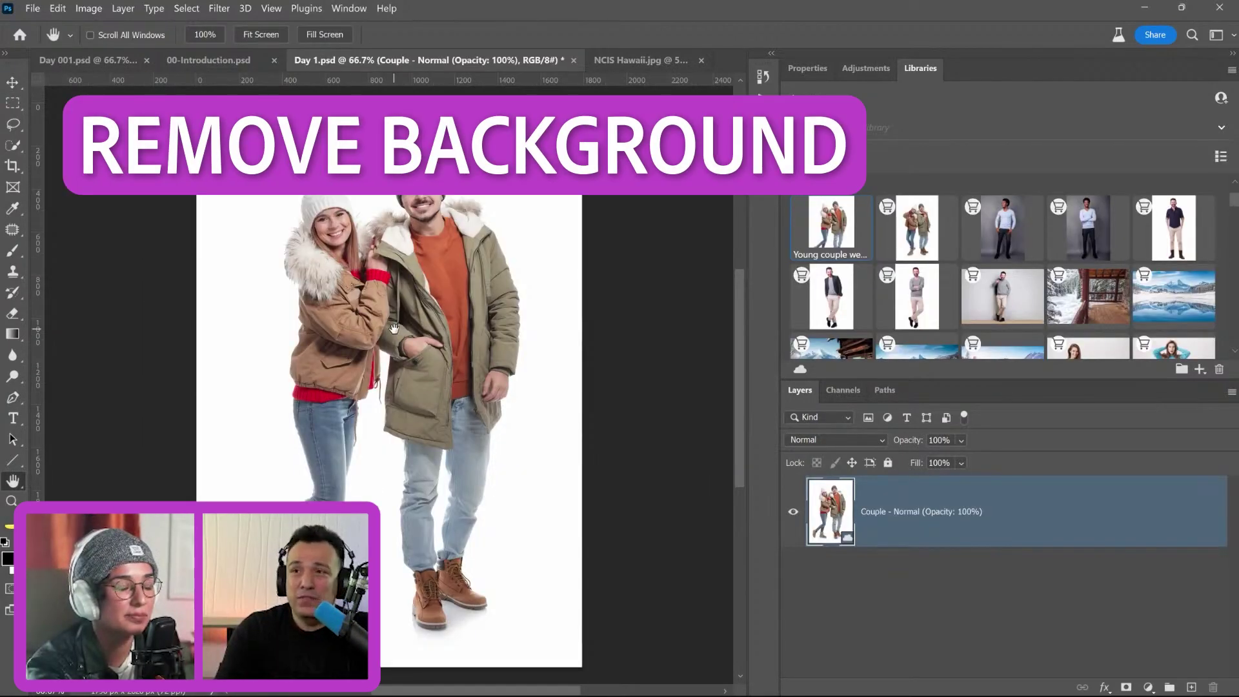
Select the couple with Select > Subject and check the selection in Quick Mask
left_click(187, 7)
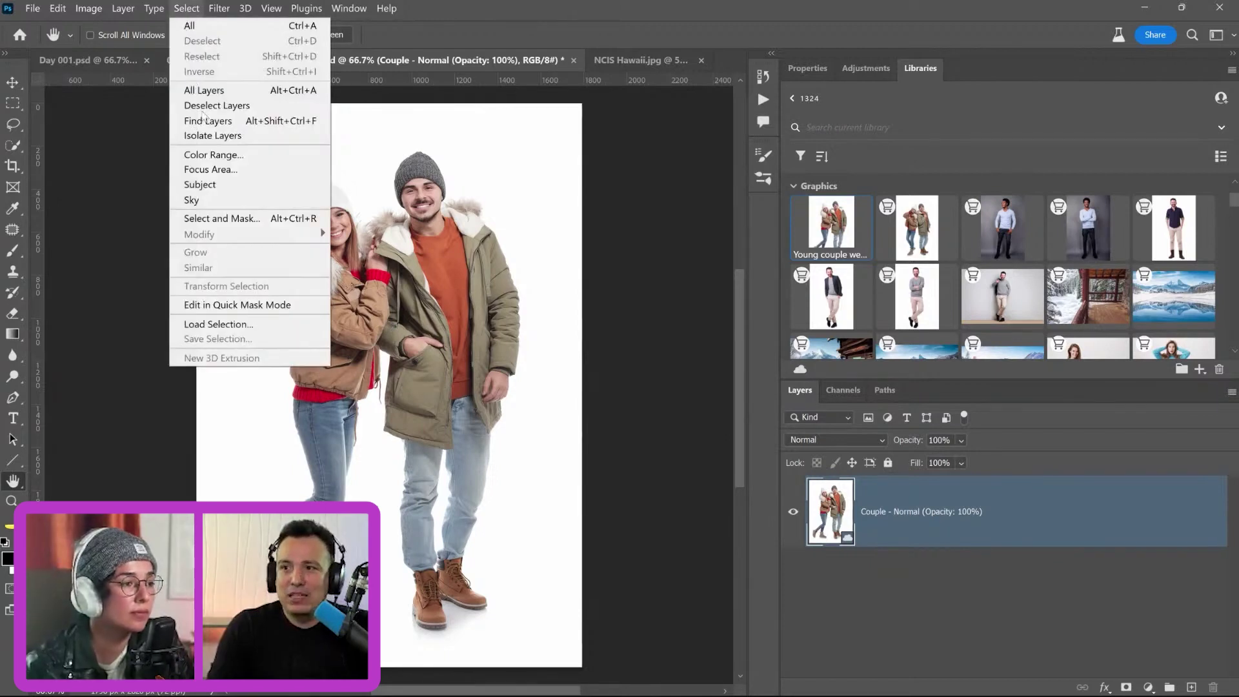
left_click(223, 185)
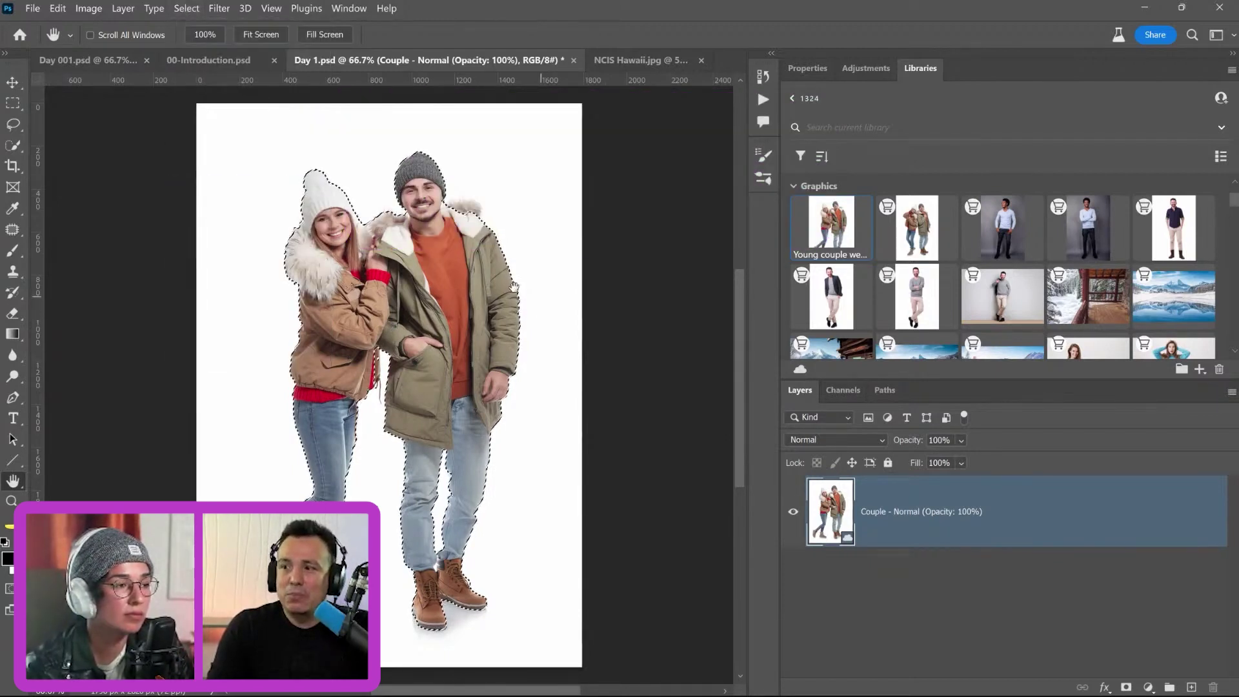
key("q")
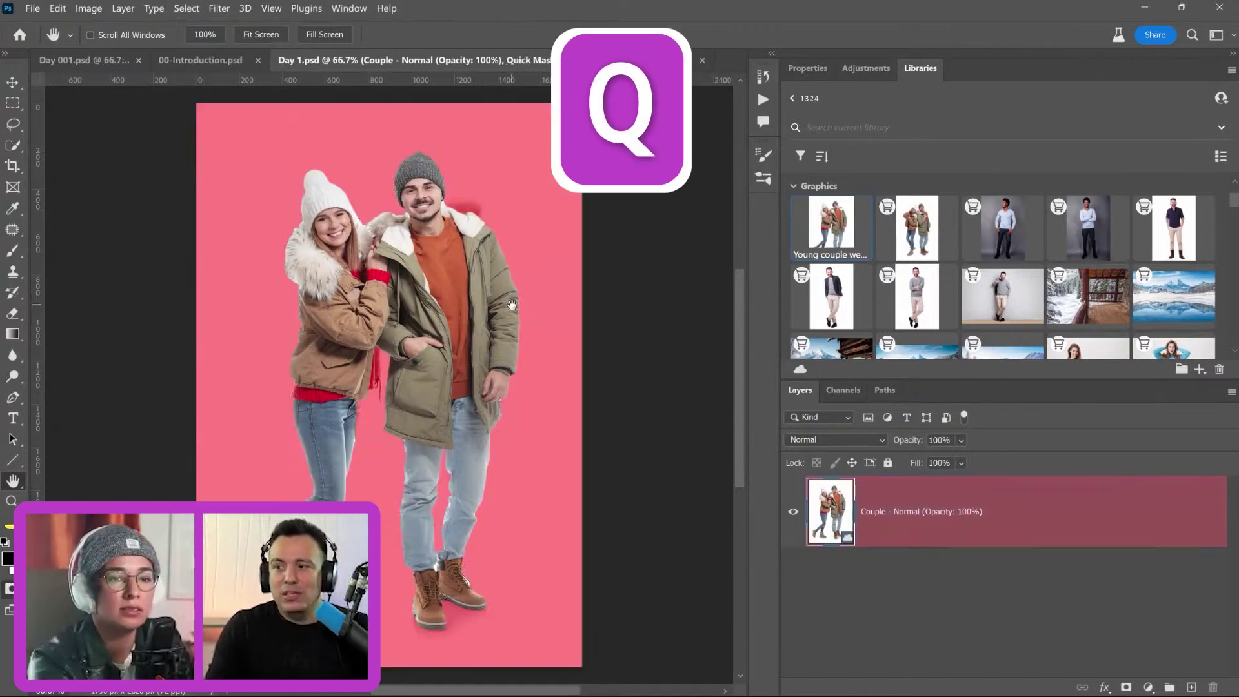
key("q")
key("q")
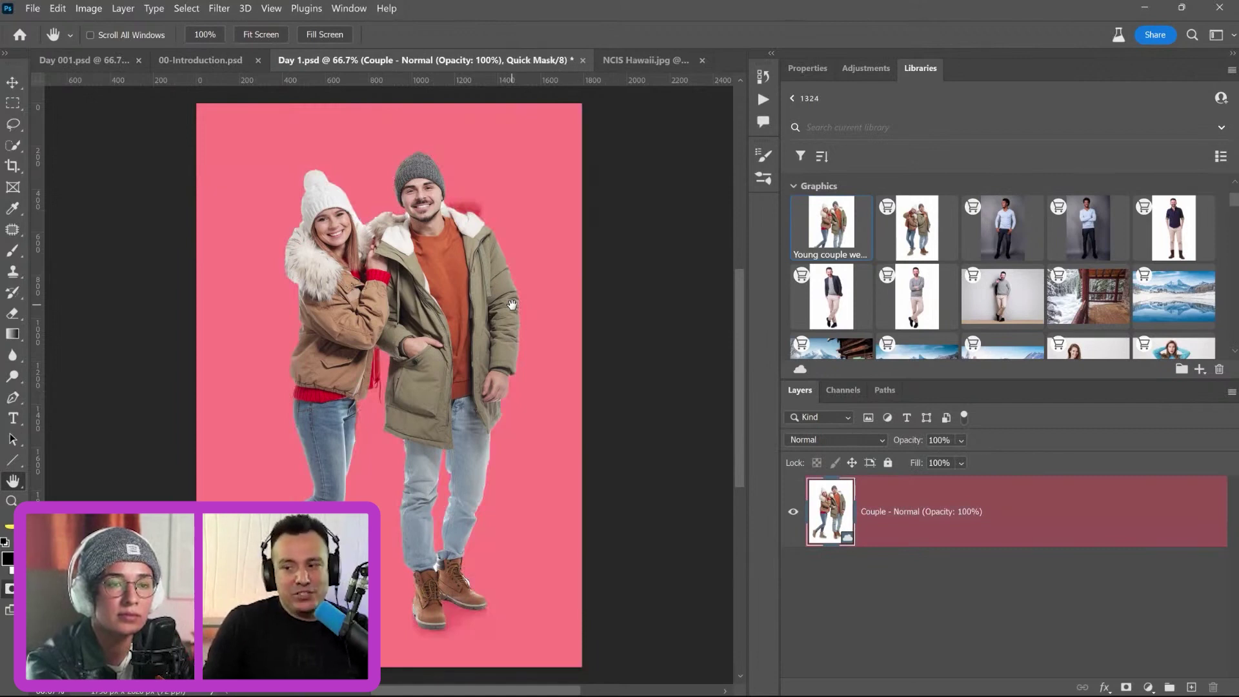
key("q")
key("q")
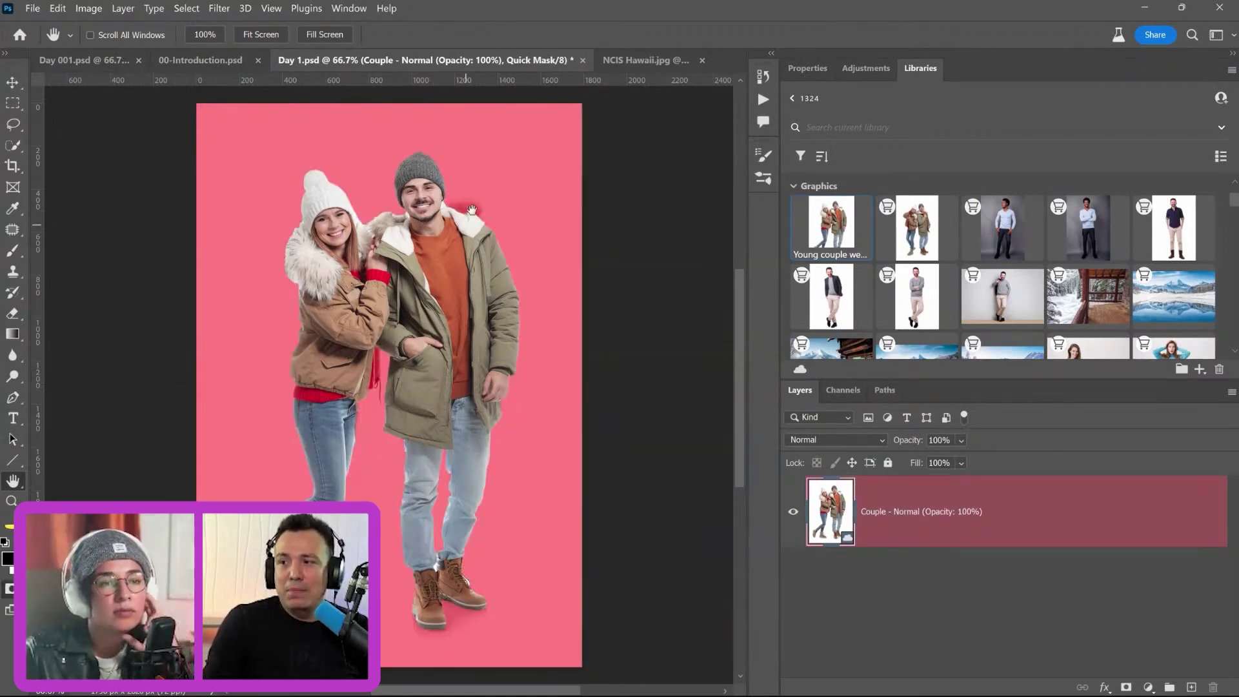
key("q")
Refine the couple selection with the Object Selection tool and add a layer mask
key("w")
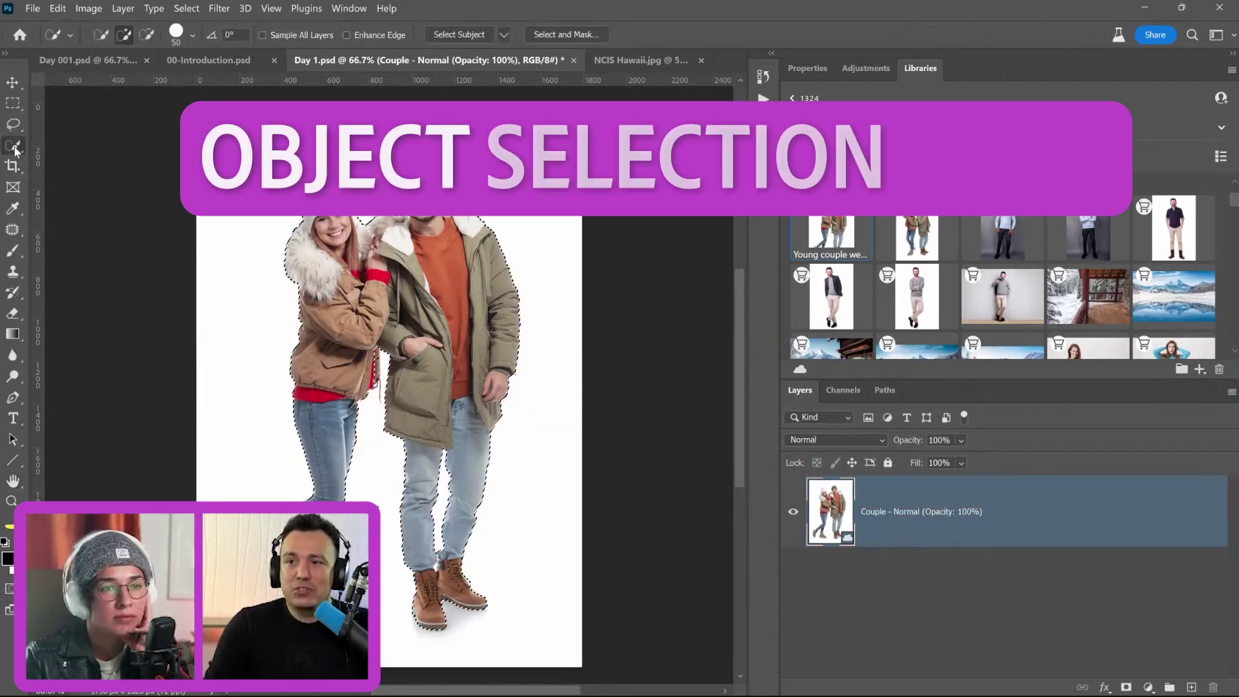
right_click(13, 145)
left_click(97, 141)
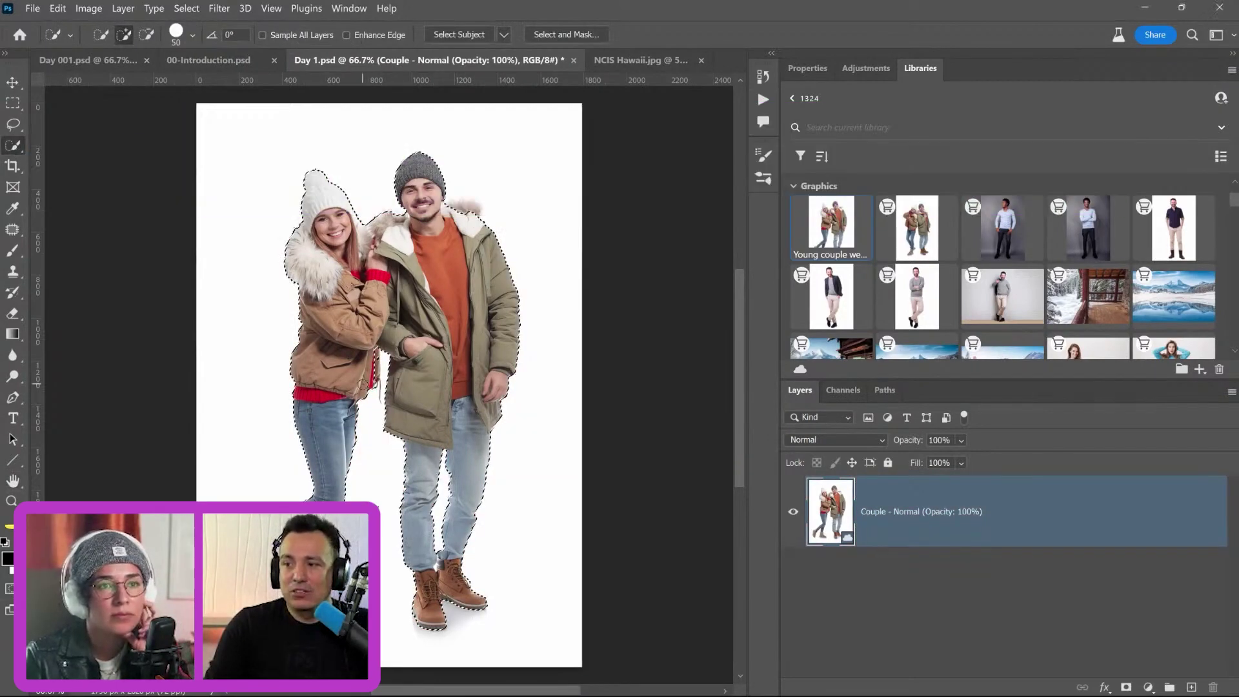
key("shift")
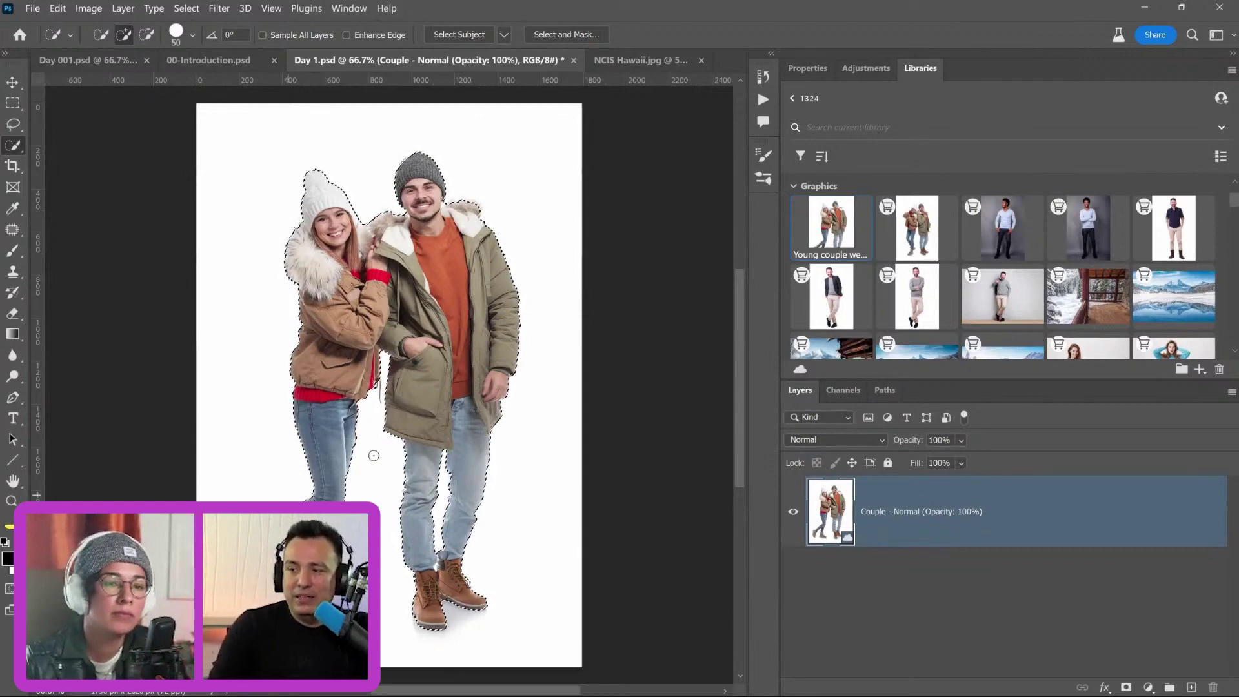
left_click(1125, 687)
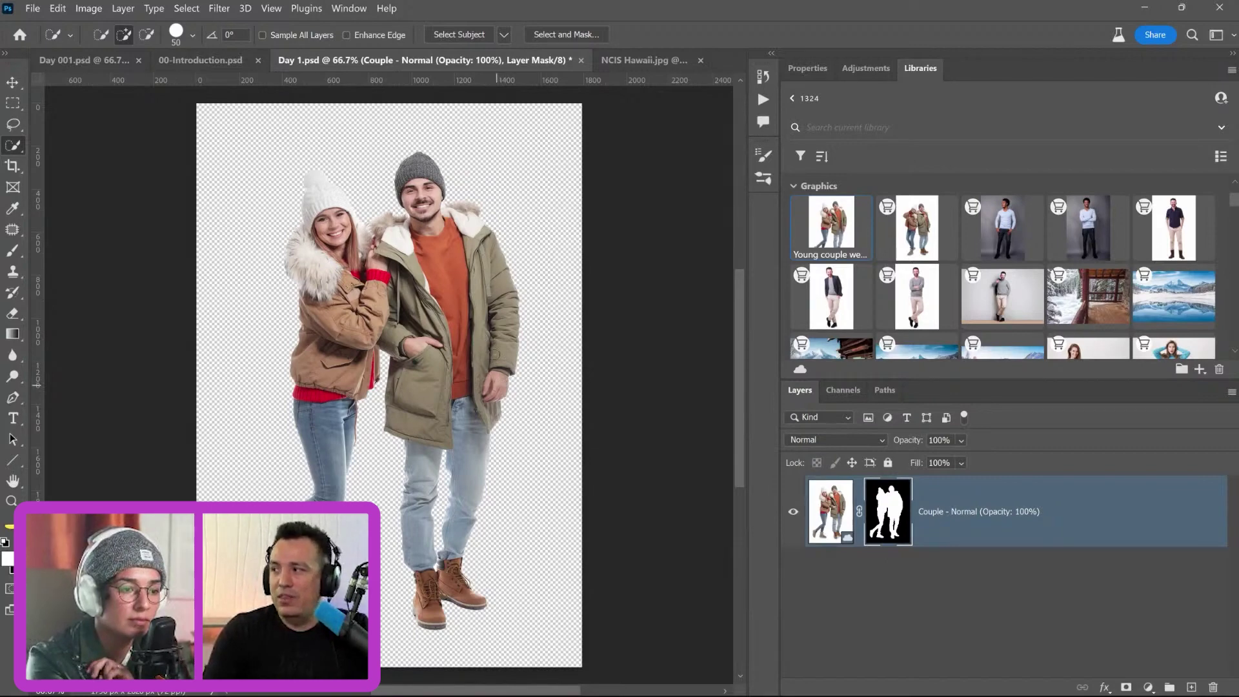
Place the Winter wonderland lake photo and move its layer below the Couple layer
left_click_drag(1173, 297, 1001, 596)
key("Return")
left_click_drag(832, 516, 829, 639)
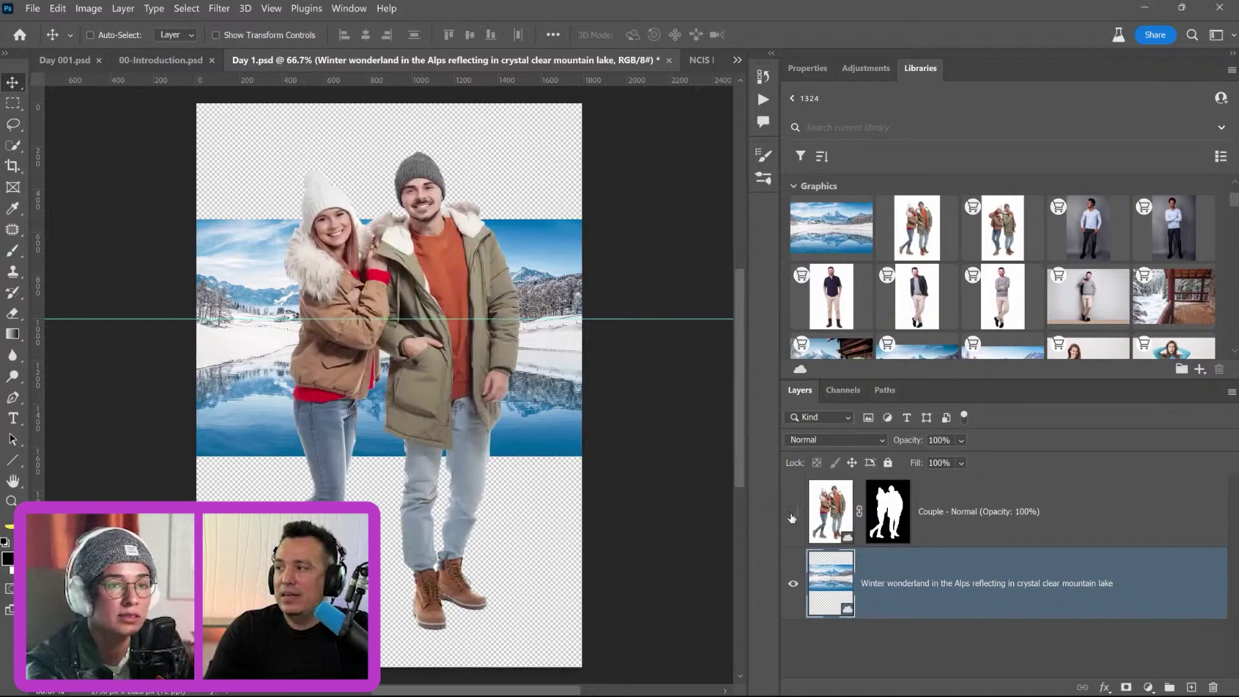
key("ctrl+comma")
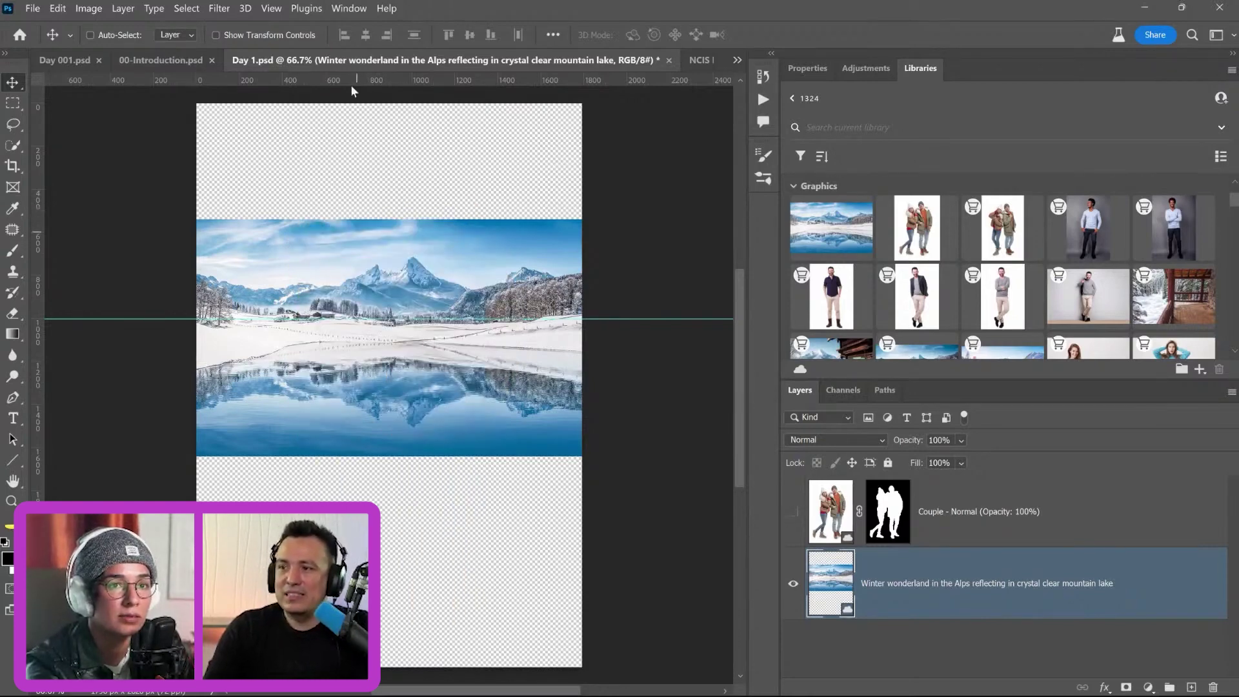
Search the Libraries for 'sky' across All libraries
left_click(832, 128)
type("sky")
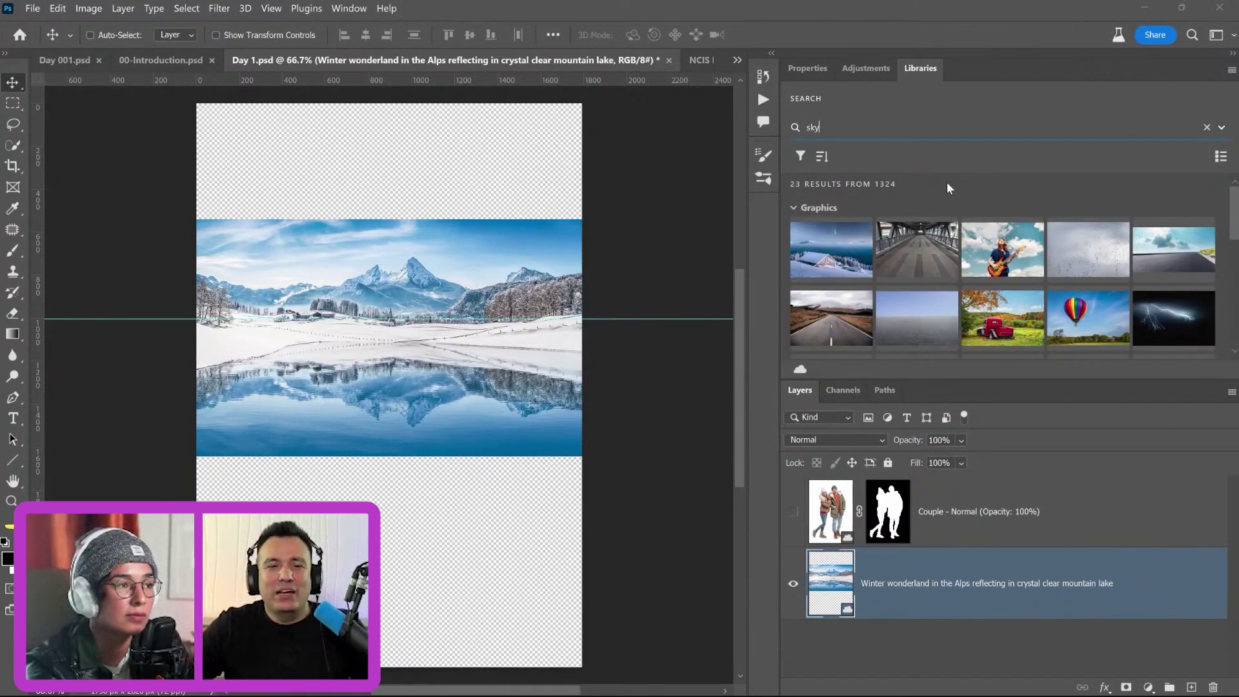
left_click(349, 8)
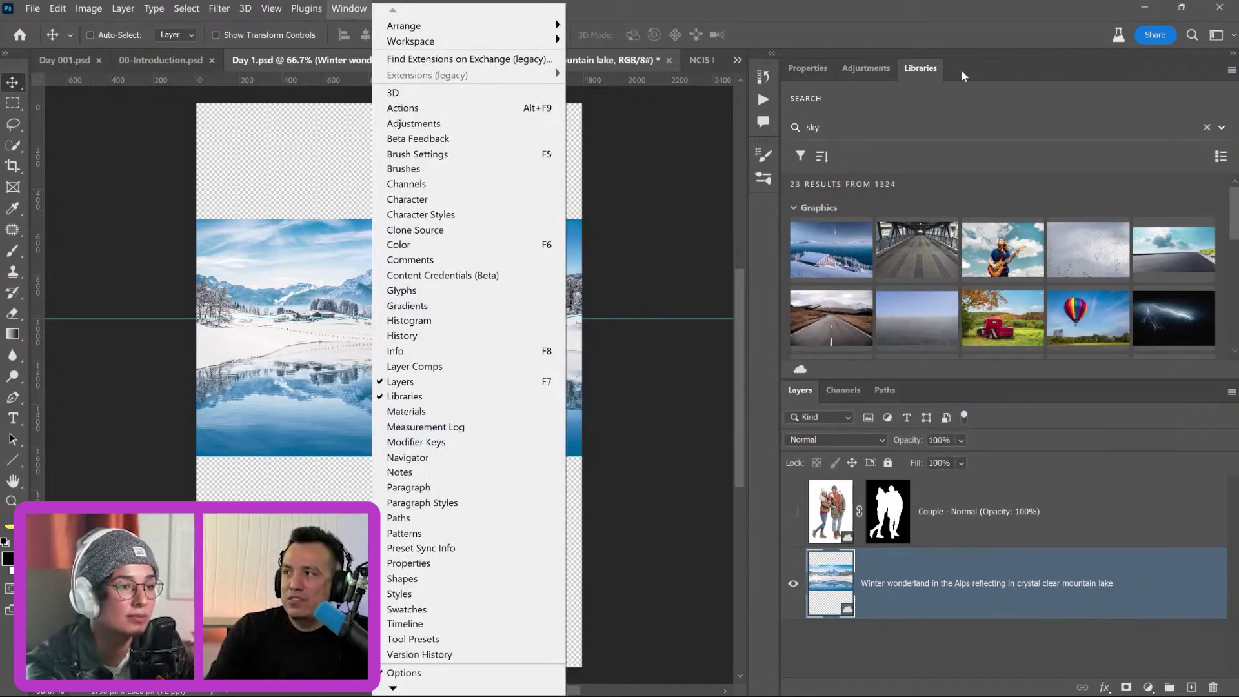
left_click(934, 72)
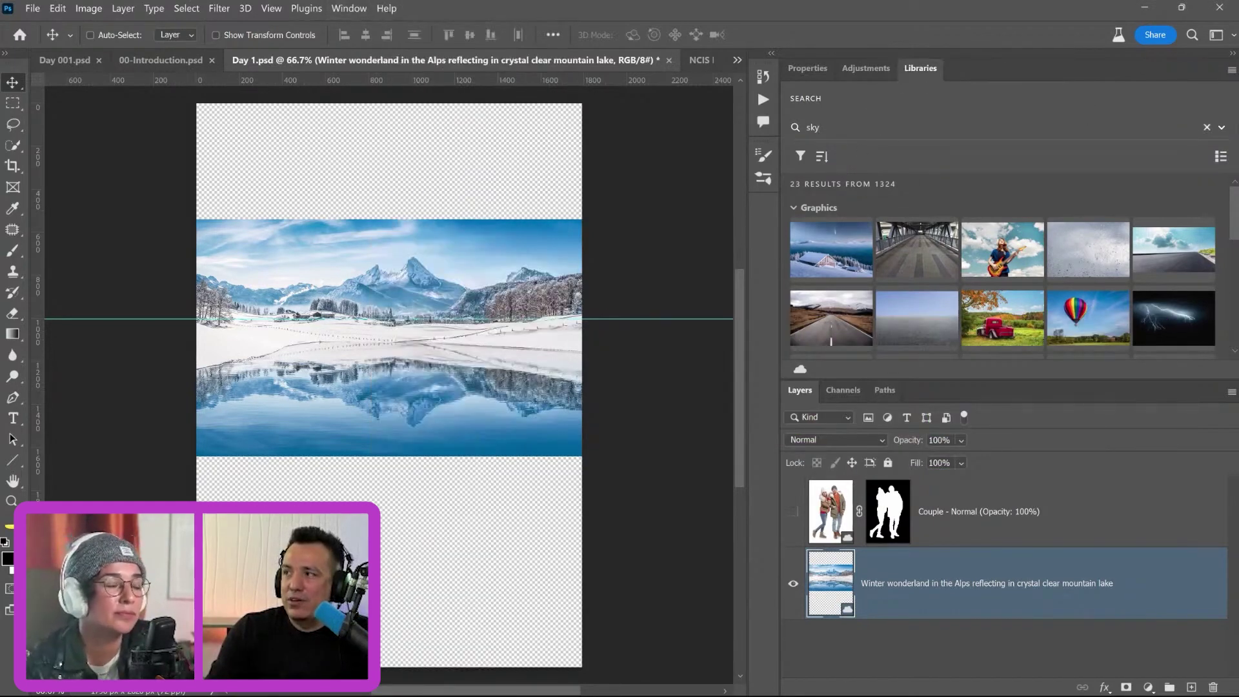
left_click(1222, 128)
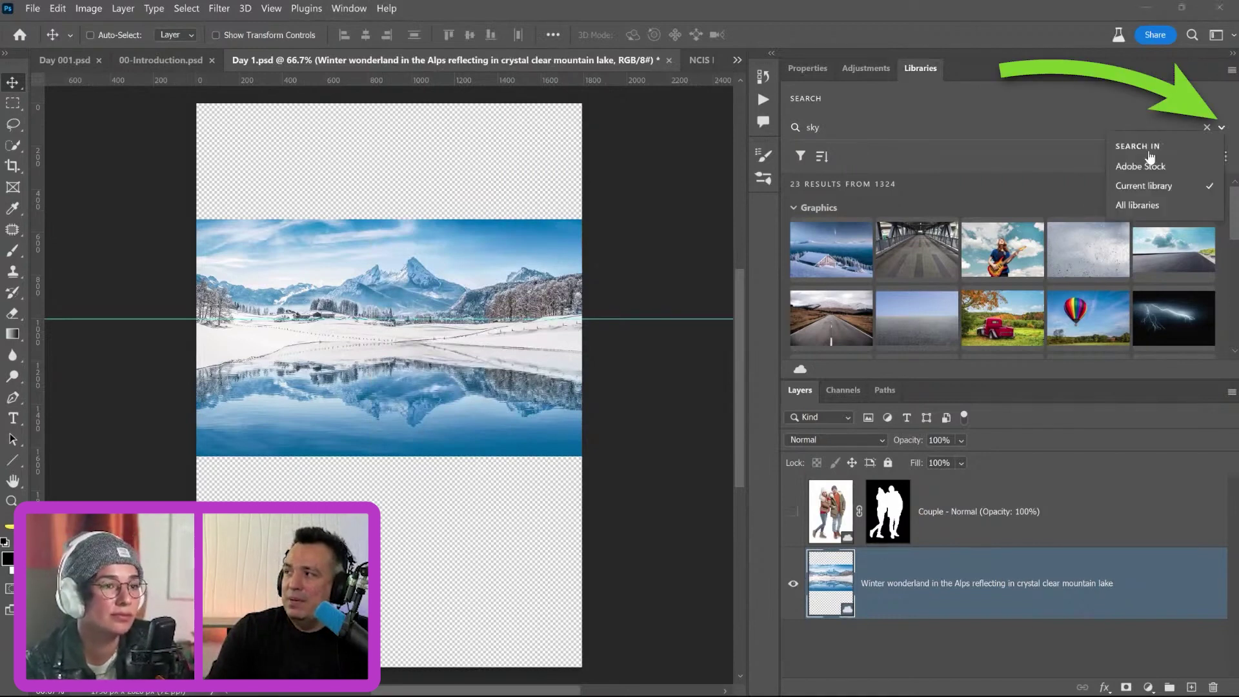
left_click(1146, 204)
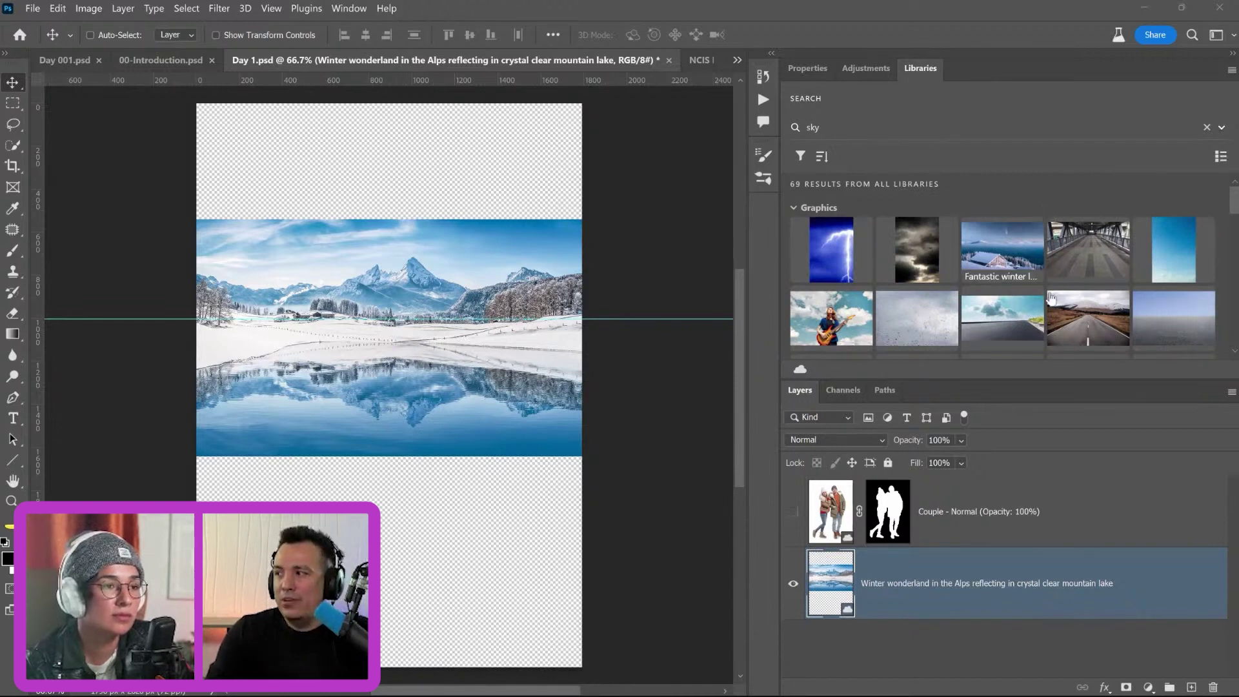
Bring the Blue sky photo from the search results into the Layers panel
scroll(1049, 278, "down", 3)
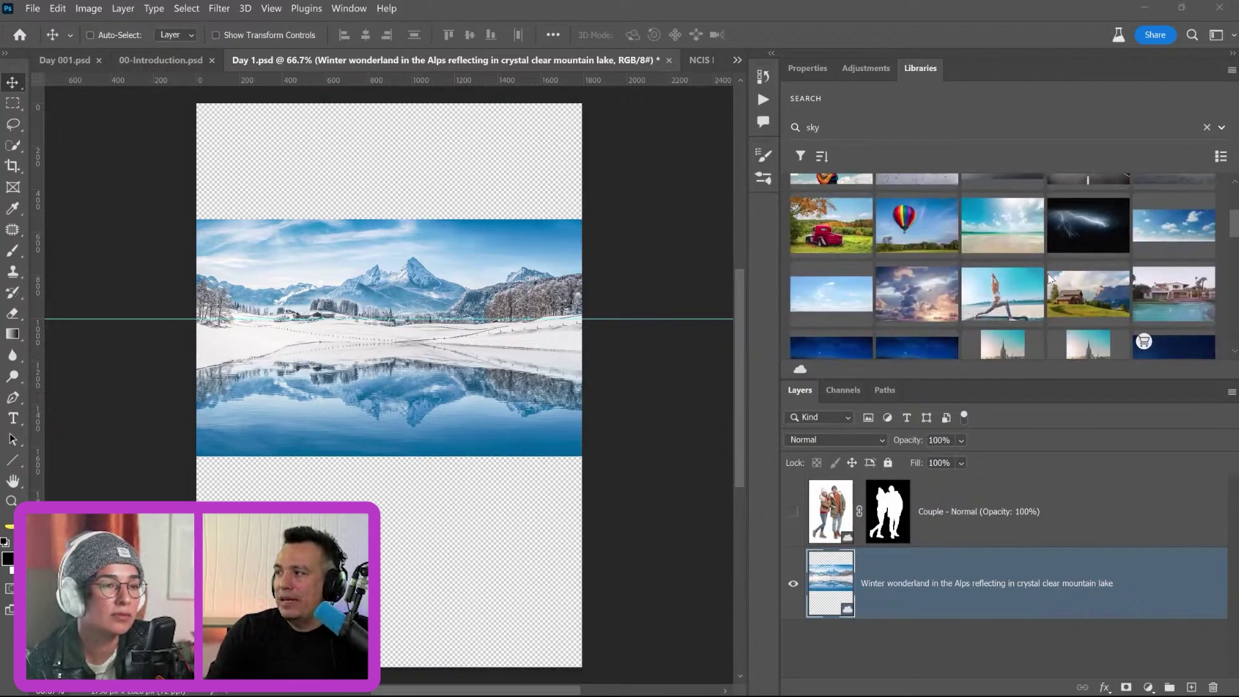
scroll(1048, 278, "down", 5)
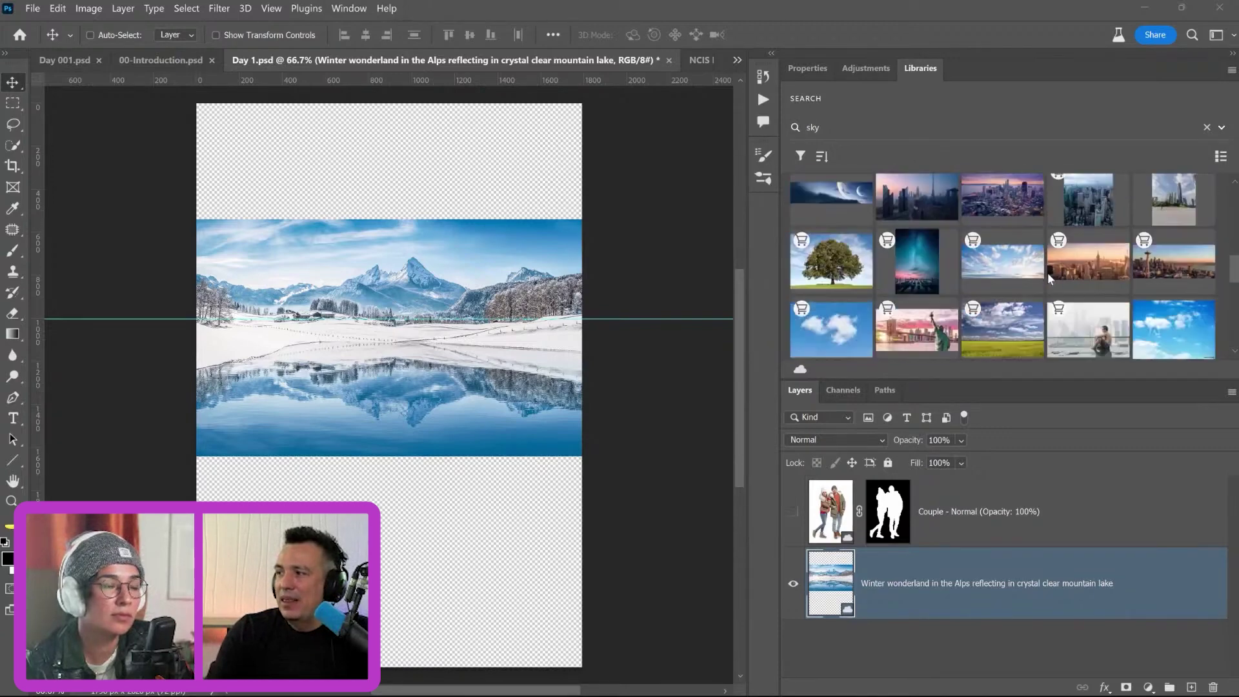
scroll(1047, 273, "down", 6)
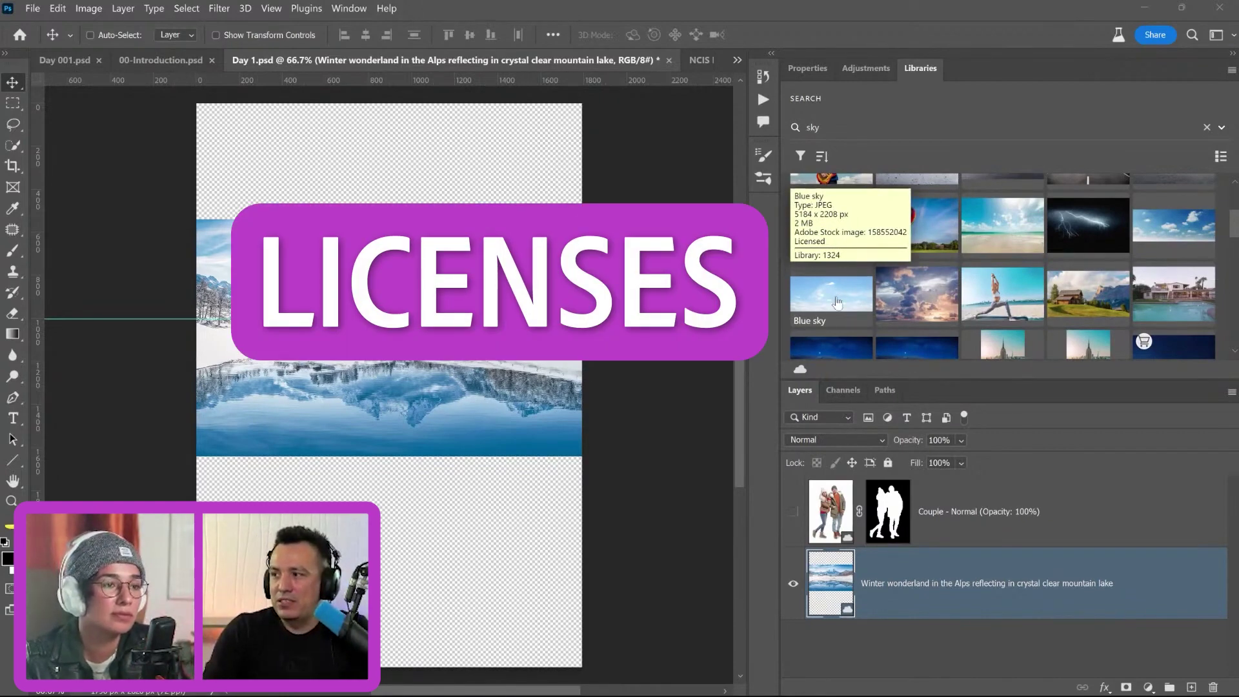
left_click_drag(830, 303, 867, 548)
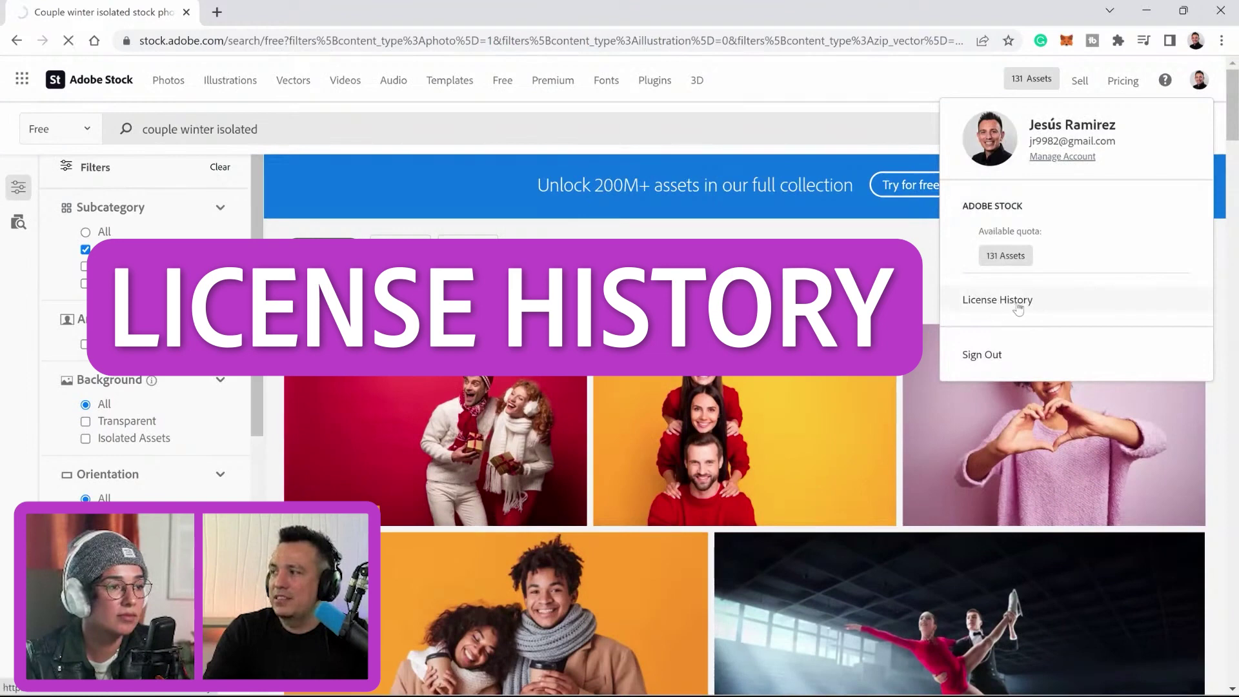
Open the Adobe Stock License History and search it for 'car'
left_click(1018, 309)
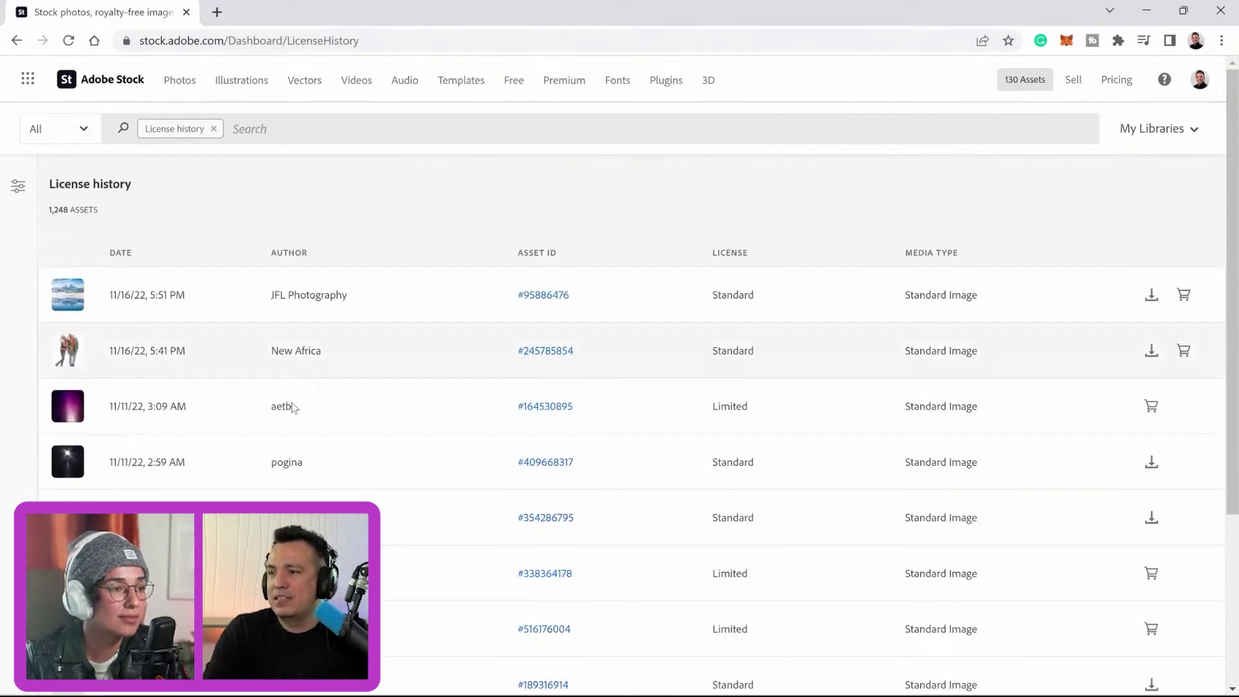
scroll(396, 401, "down", 4)
scroll(396, 402, "up", 5)
left_click(259, 133)
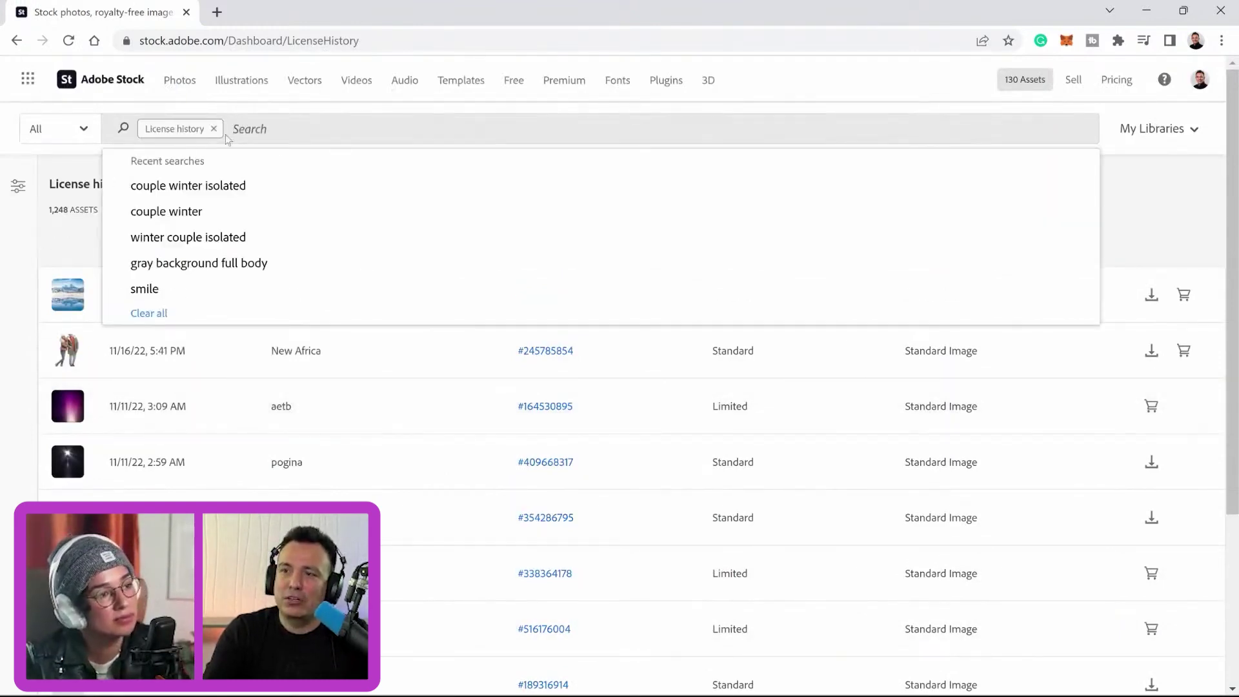
type("car")
key("Return")
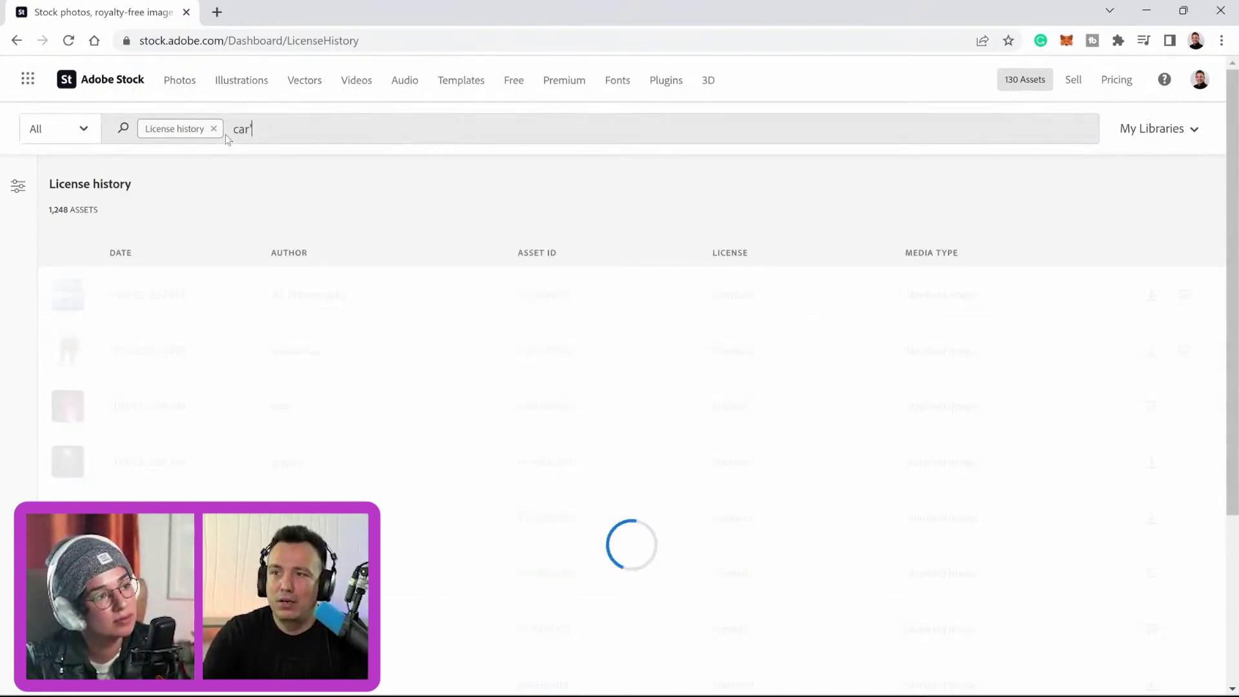
scroll(226, 134, "down", 8)
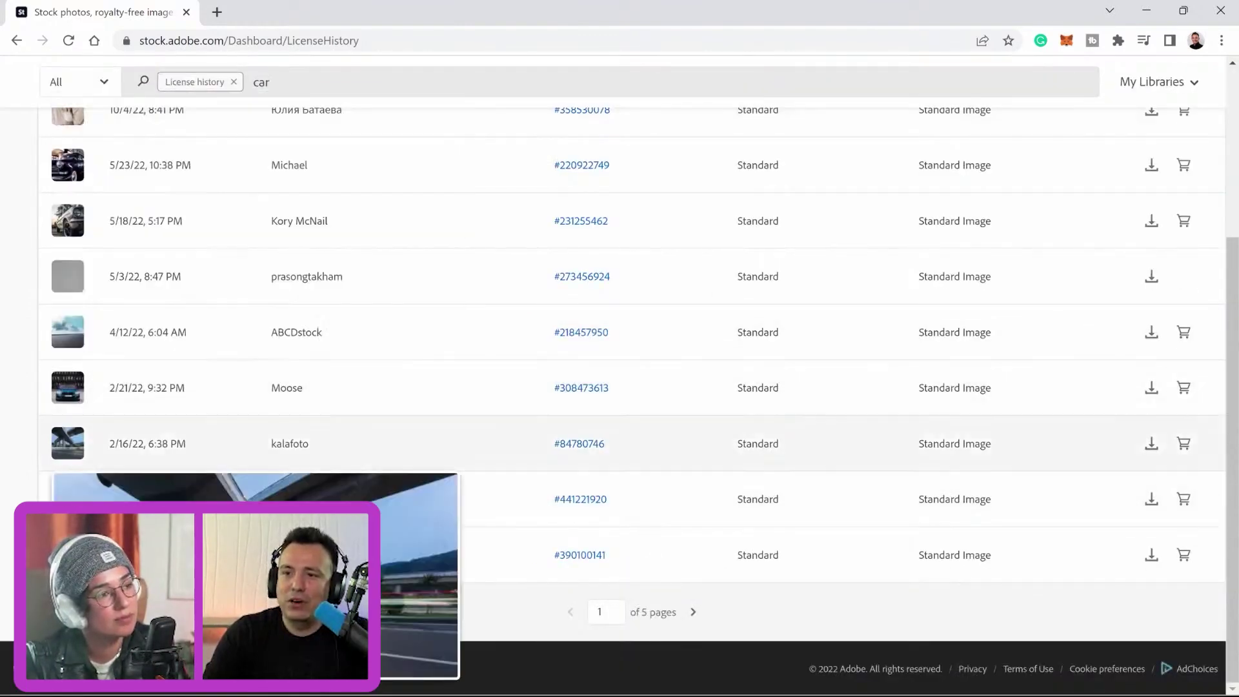
Move the Sky layer beneath the Couple layer and drag the sky to the canvas top
mouse_move(68, 387)
mouse_move(63, 224)
key("alt+Tab")
left_click(793, 511)
left_click(792, 511)
left_click(923, 516)
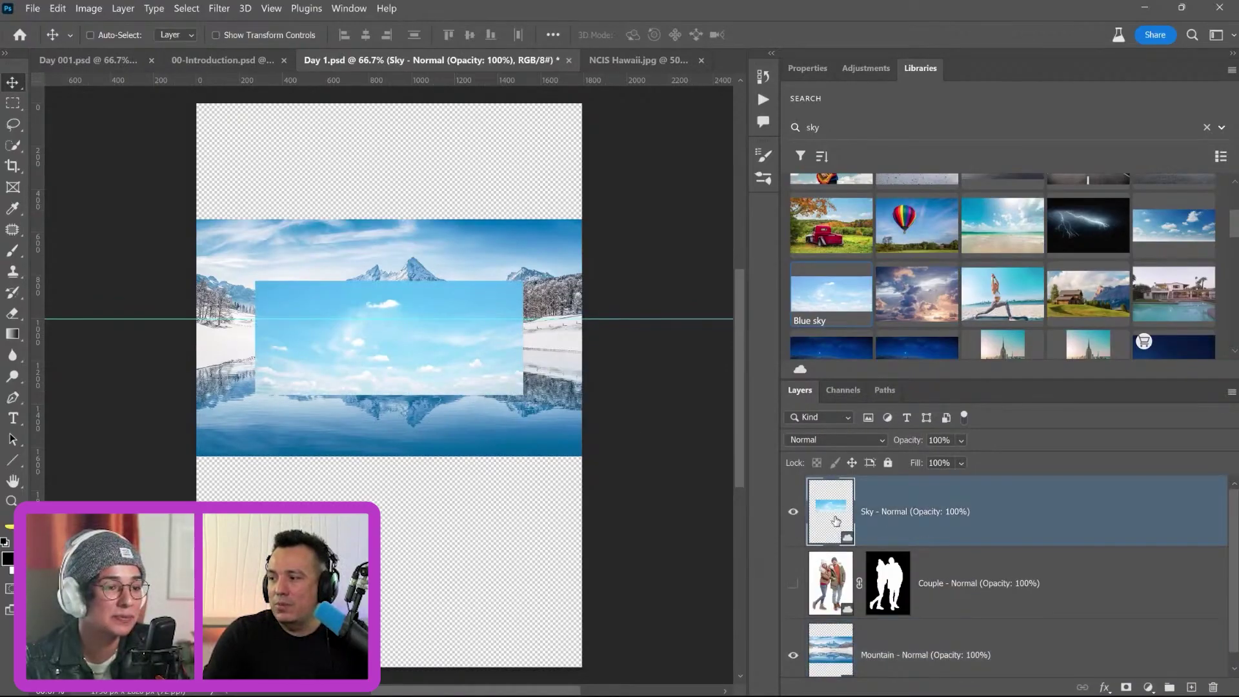
left_click_drag(836, 519, 838, 620)
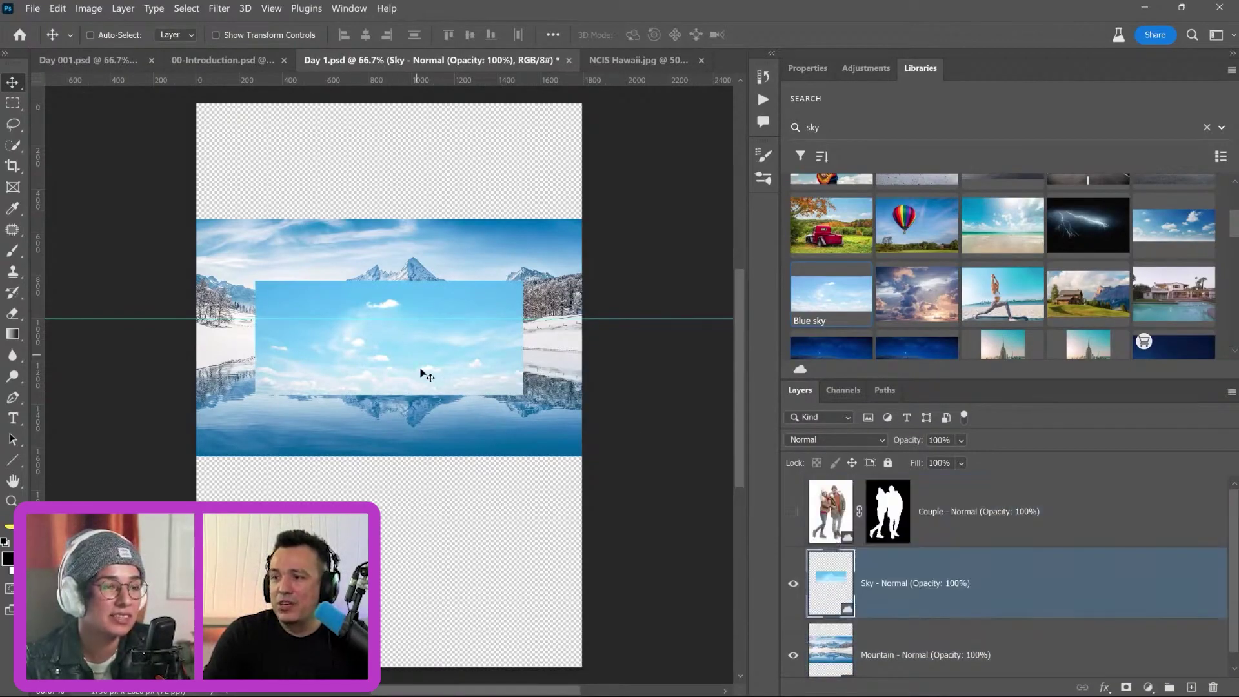
left_click_drag(420, 373, 400, 215)
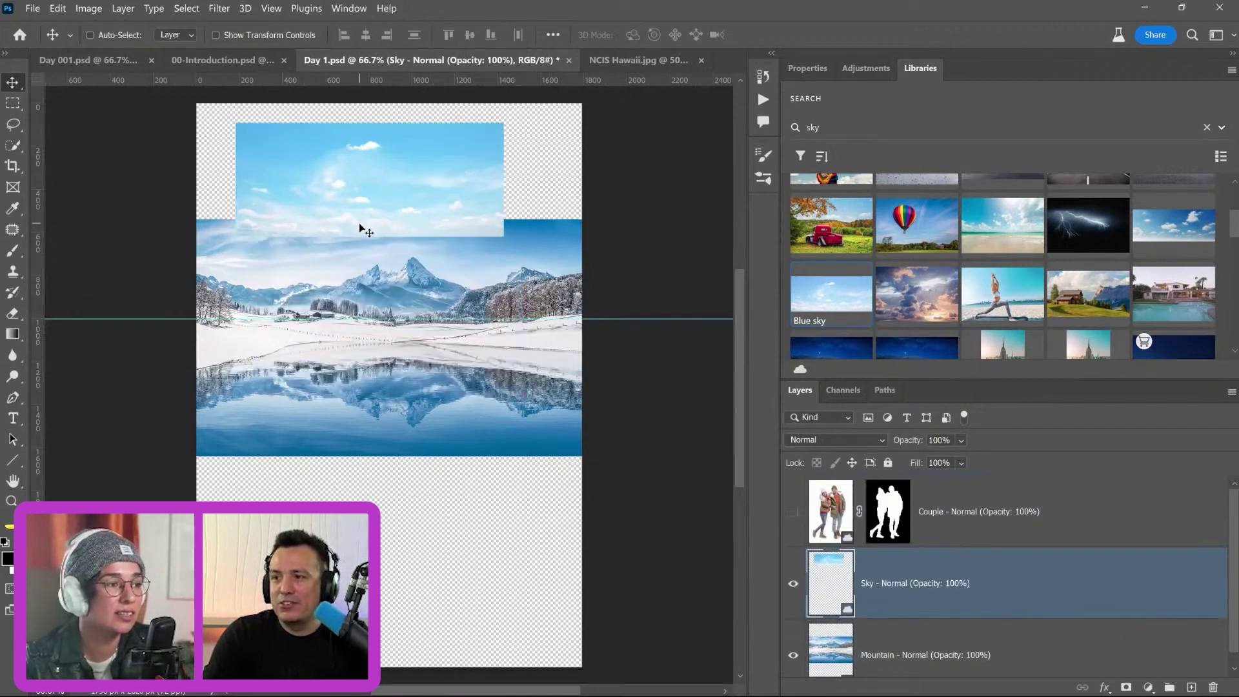
Scale the sky to about 205.6% across the upper canvas with Free Transform
key("ctrl+t")
left_click_drag(484, 277, 691, 346)
left_click_drag(216, 346, 144, 376)
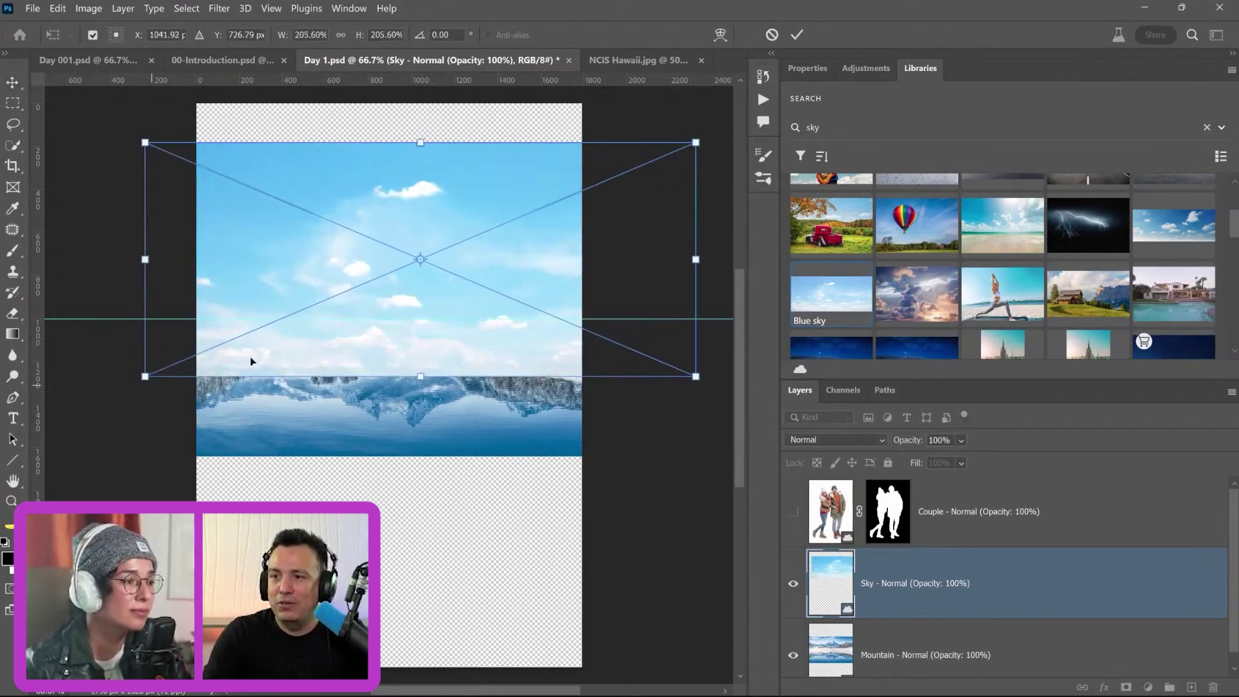
left_click_drag(311, 320, 349, 257)
key("Return")
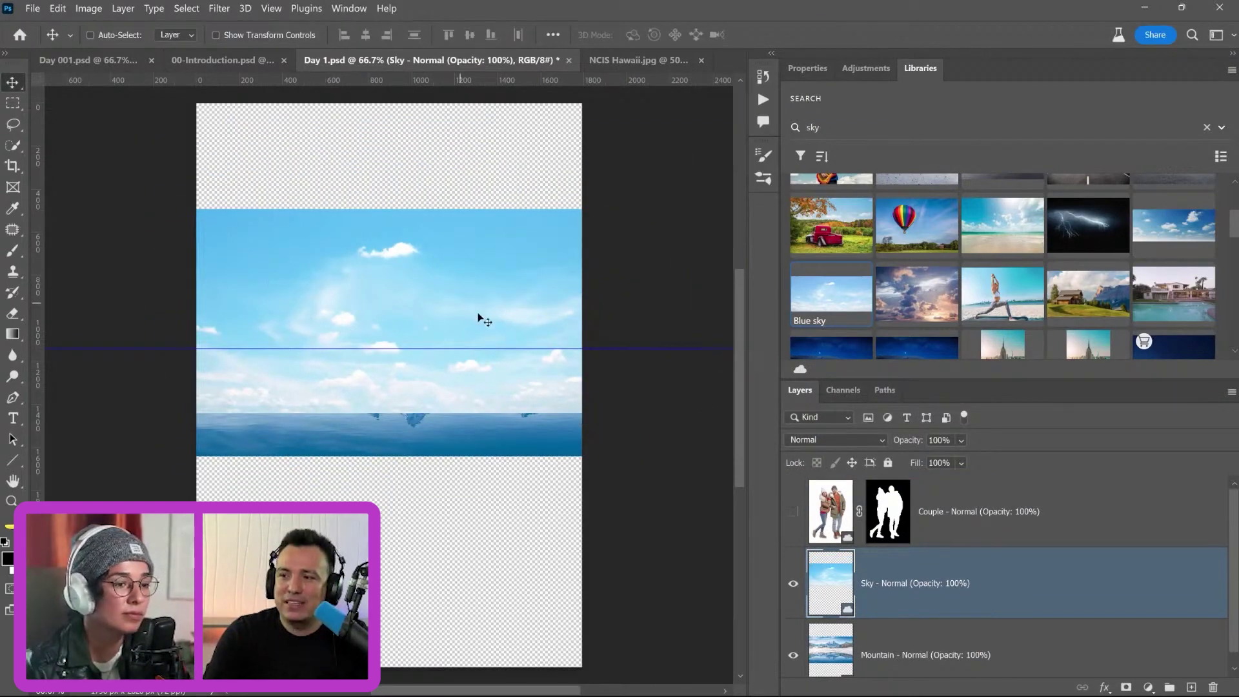
Hide the Sky layer and select the mountain photo's sky with Select > Sky
left_click(793, 584)
left_click(916, 653)
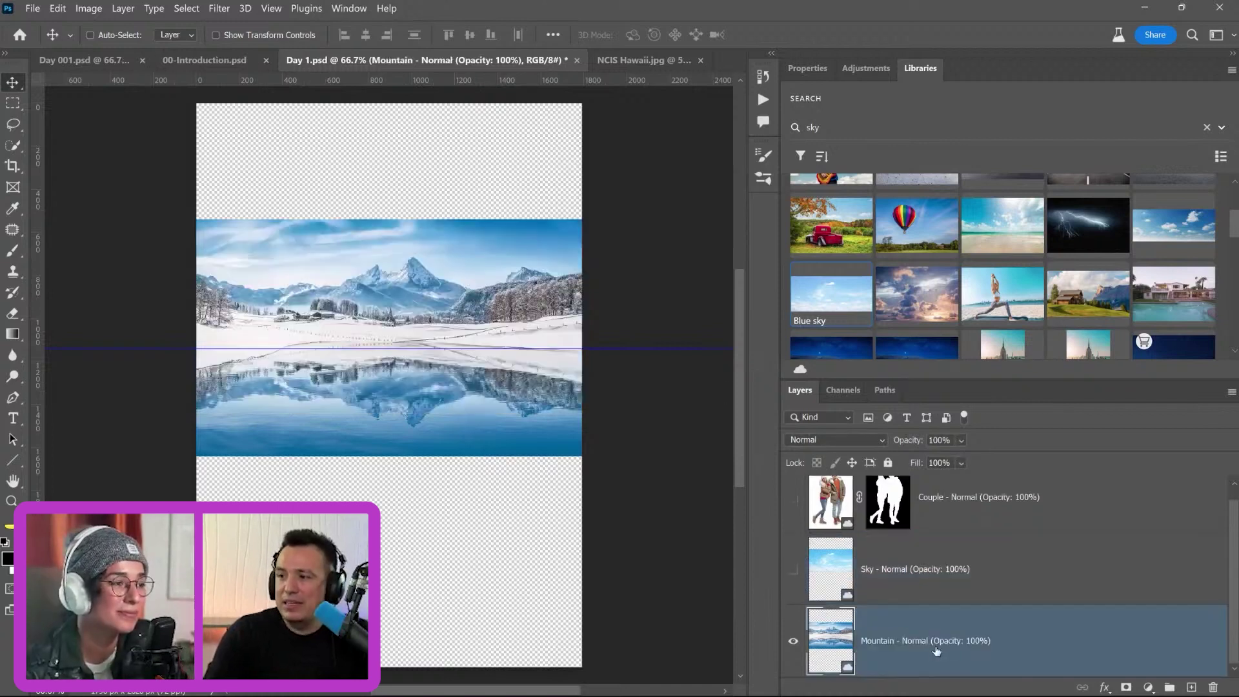
left_click(187, 8)
left_click(213, 202)
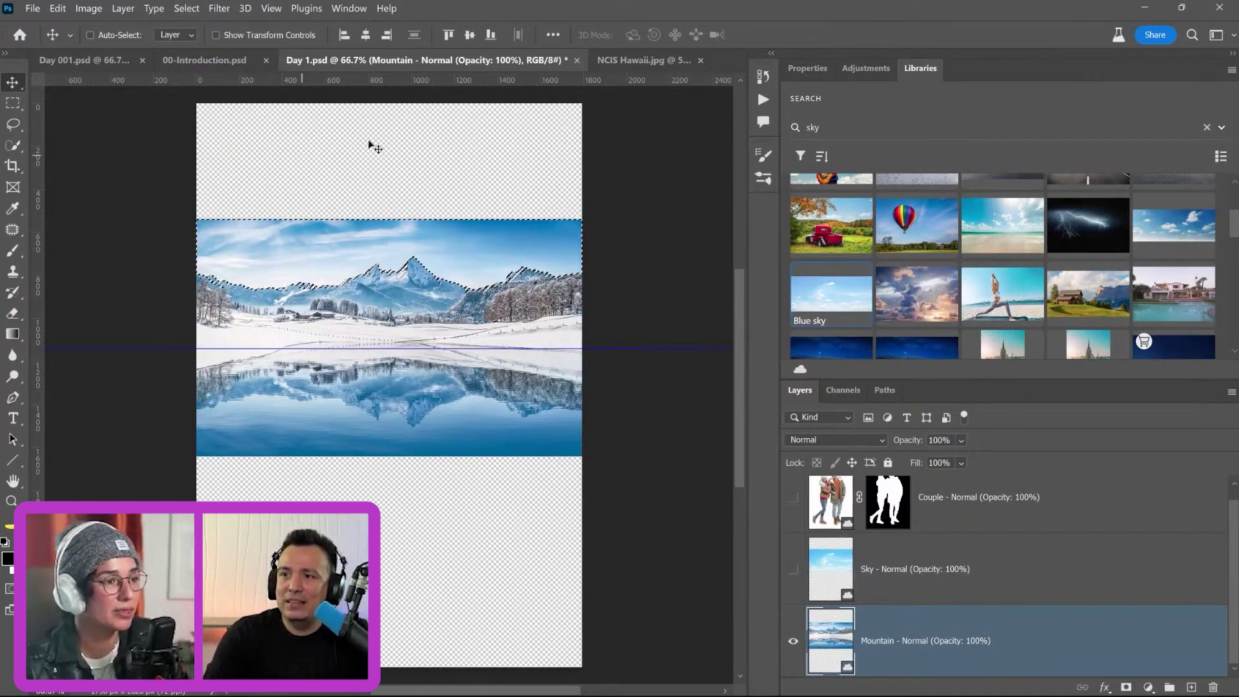
Add the empty top area with the Rectangular Marquee, then show and select the Sky layer
left_click(13, 104)
left_click(117, 35)
left_click_drag(196, 103, 589, 238)
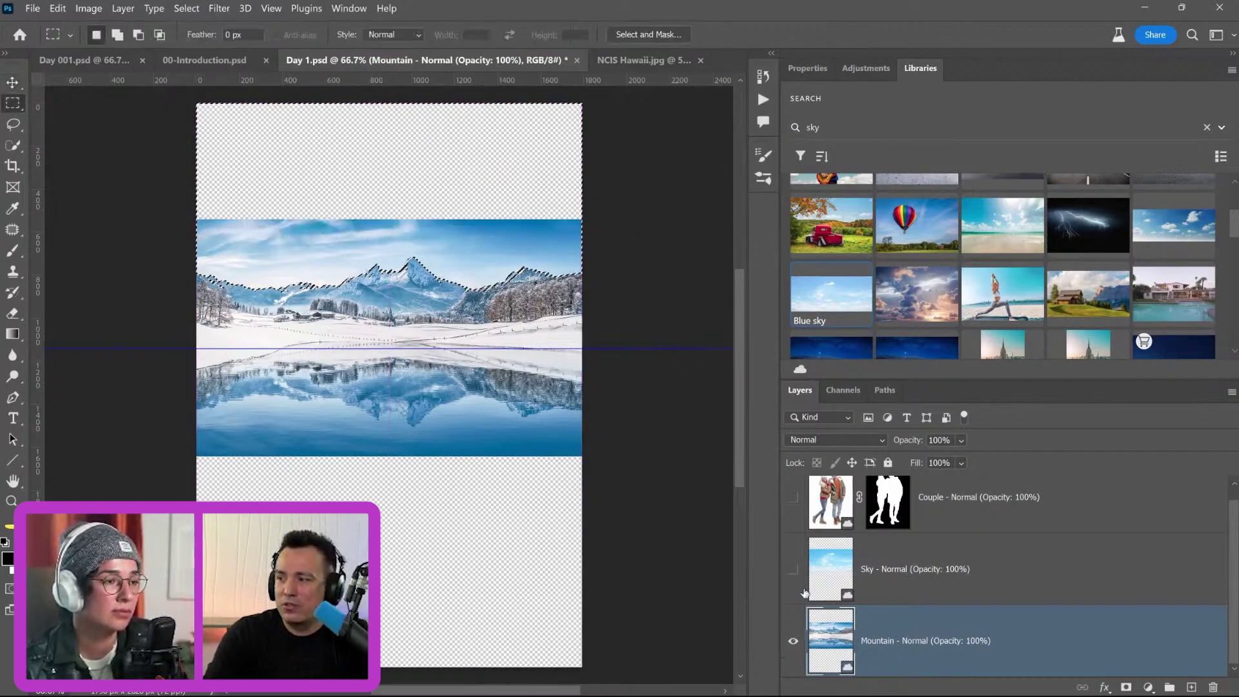
left_click(793, 569)
left_click(830, 569)
Mask the Sky layer to the selection, then target its image thumbnail instead of the mask
left_click(1126, 687)
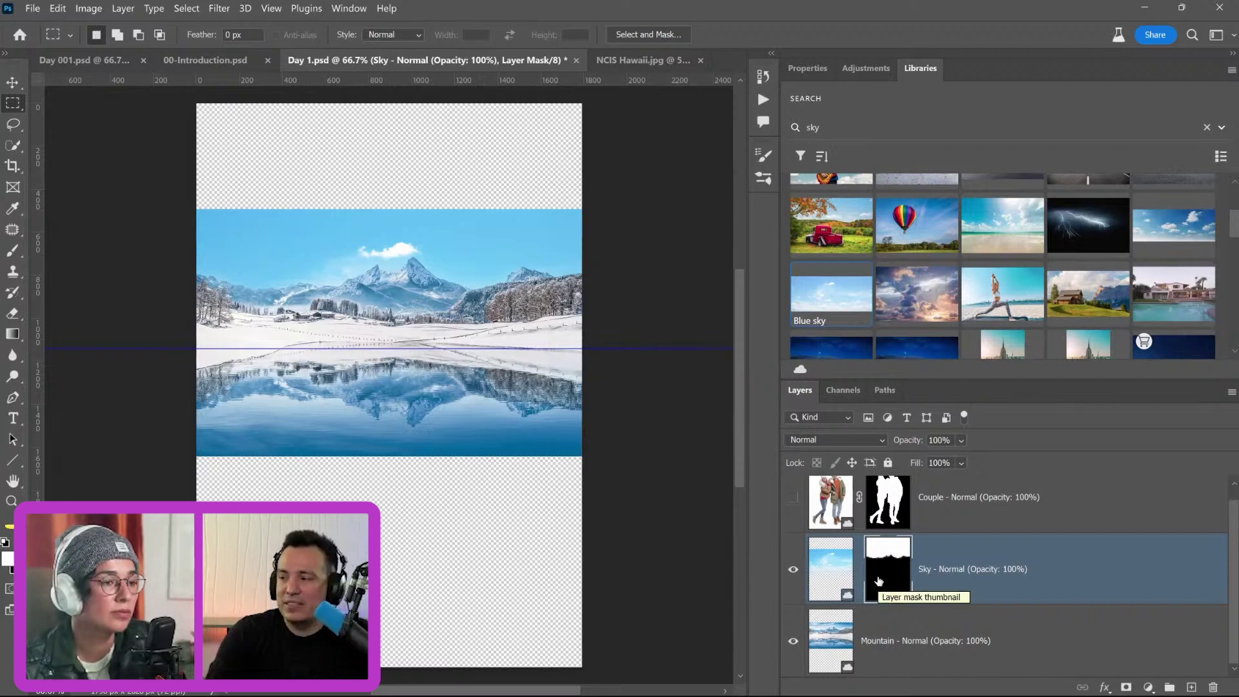
left_click(842, 577)
key("ctrl+backslash")
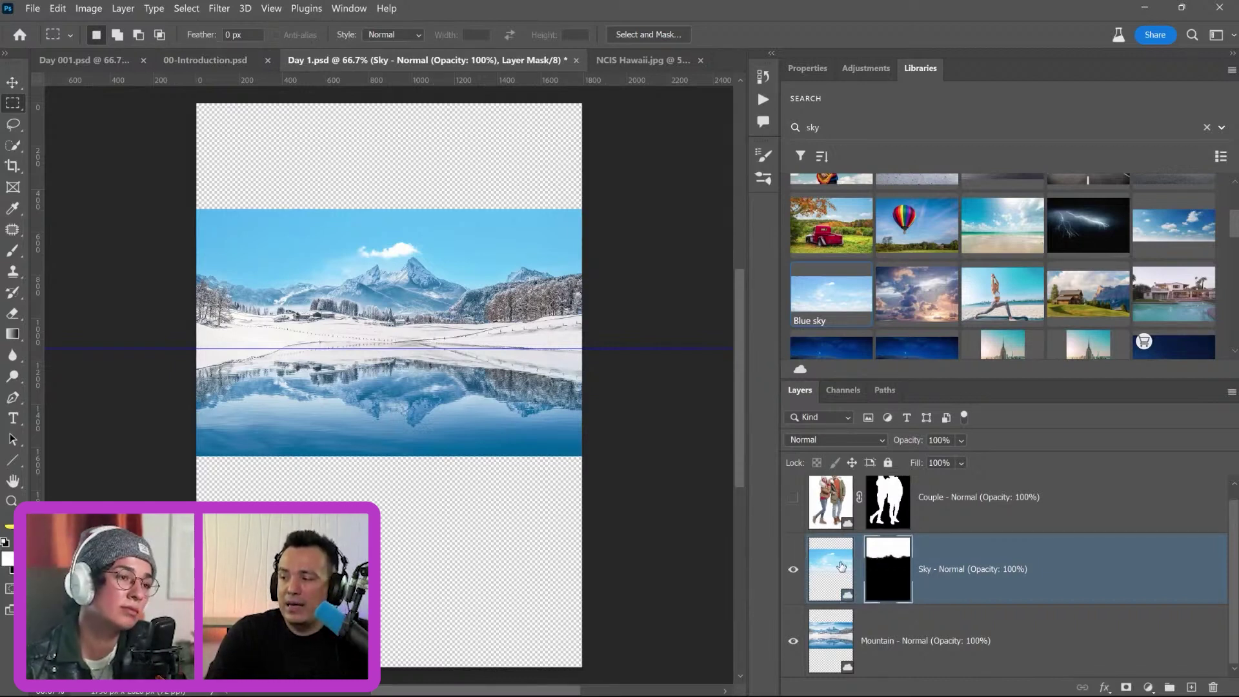
left_click(842, 566)
left_click(875, 567)
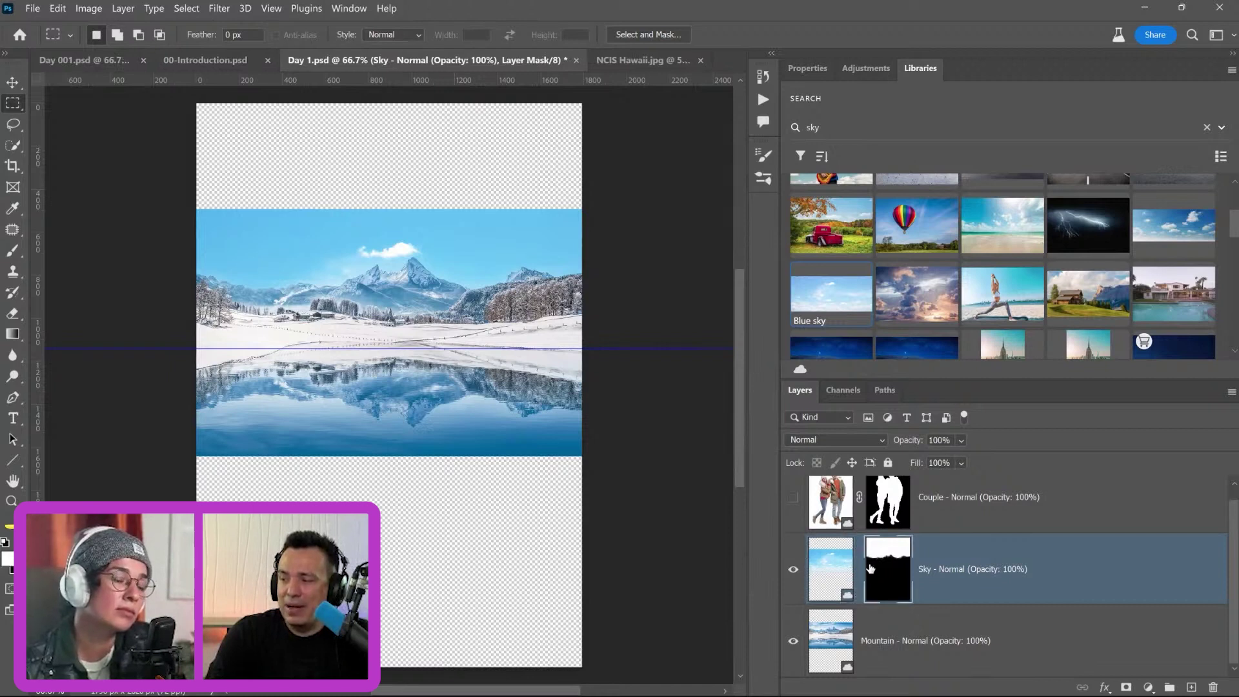
left_click(836, 571)
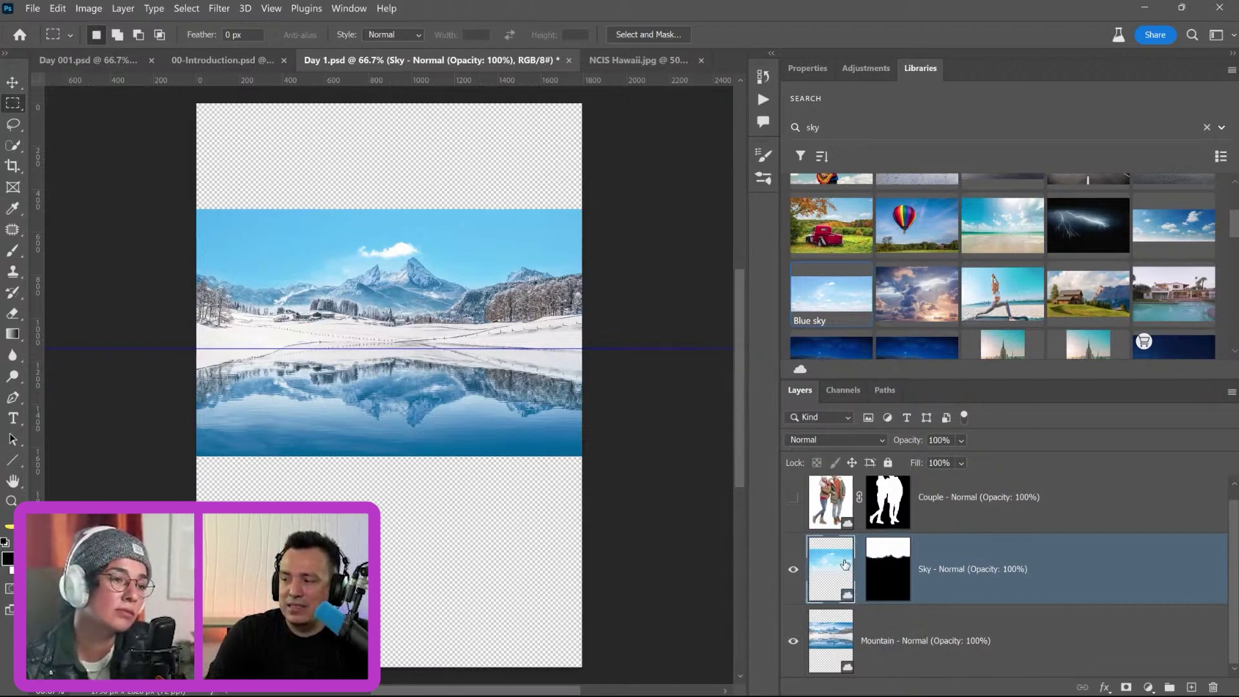
Move the sky up to fill the canvas top and compare it on and off
key("v")
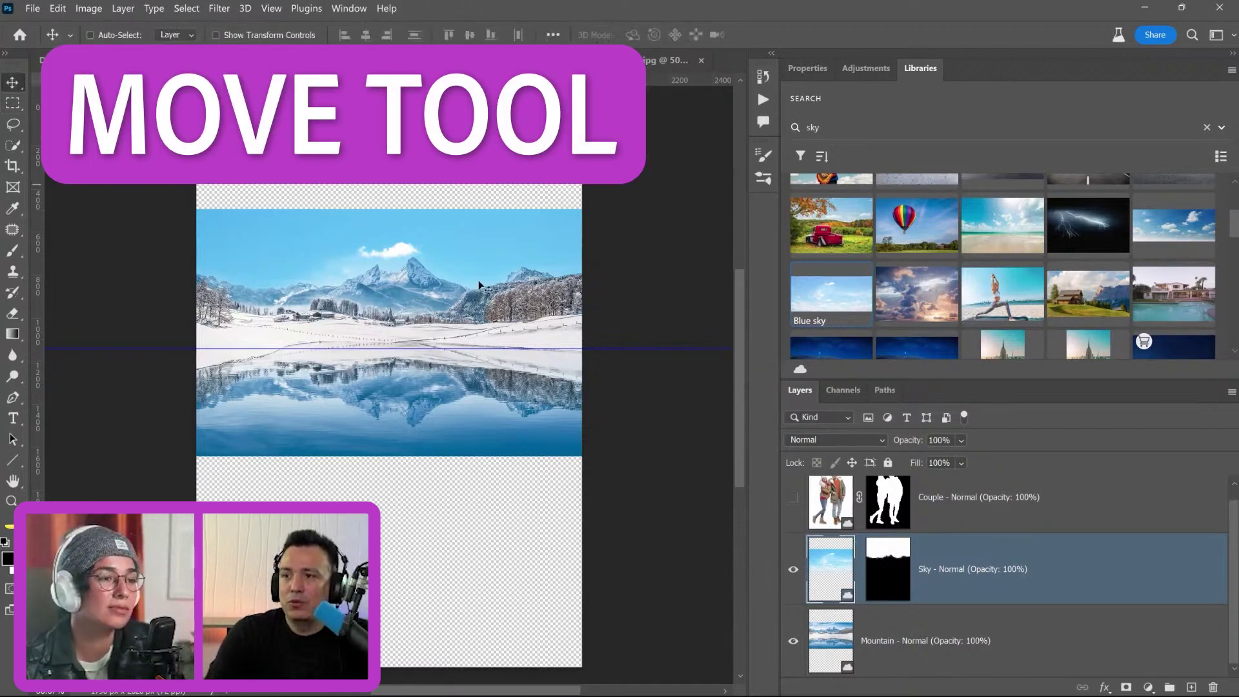
left_click_drag(478, 267, 470, 177)
left_click_drag(478, 232, 477, 239)
left_click(794, 569)
left_click(794, 569)
left_click(794, 570)
left_click(794, 569)
left_click(794, 569)
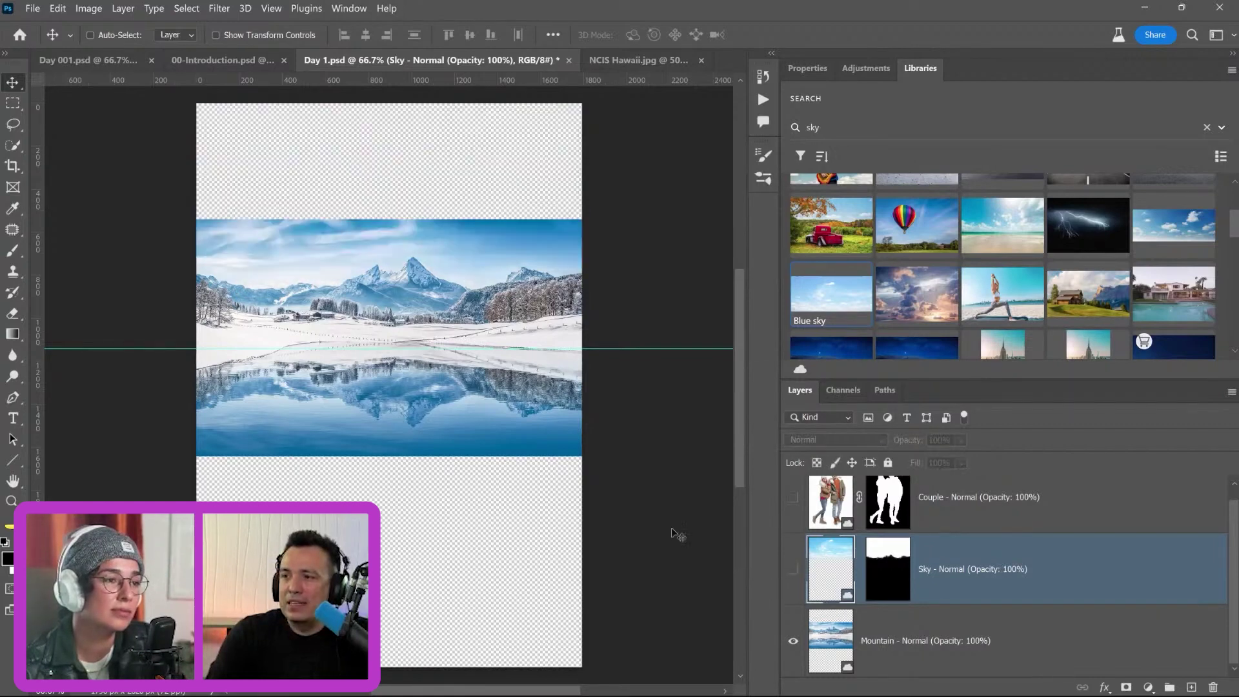
left_click(793, 569)
Add a mask-free Hue/Saturation adjustment clipped to the Sky layer and shift its hue
left_click(1148, 687)
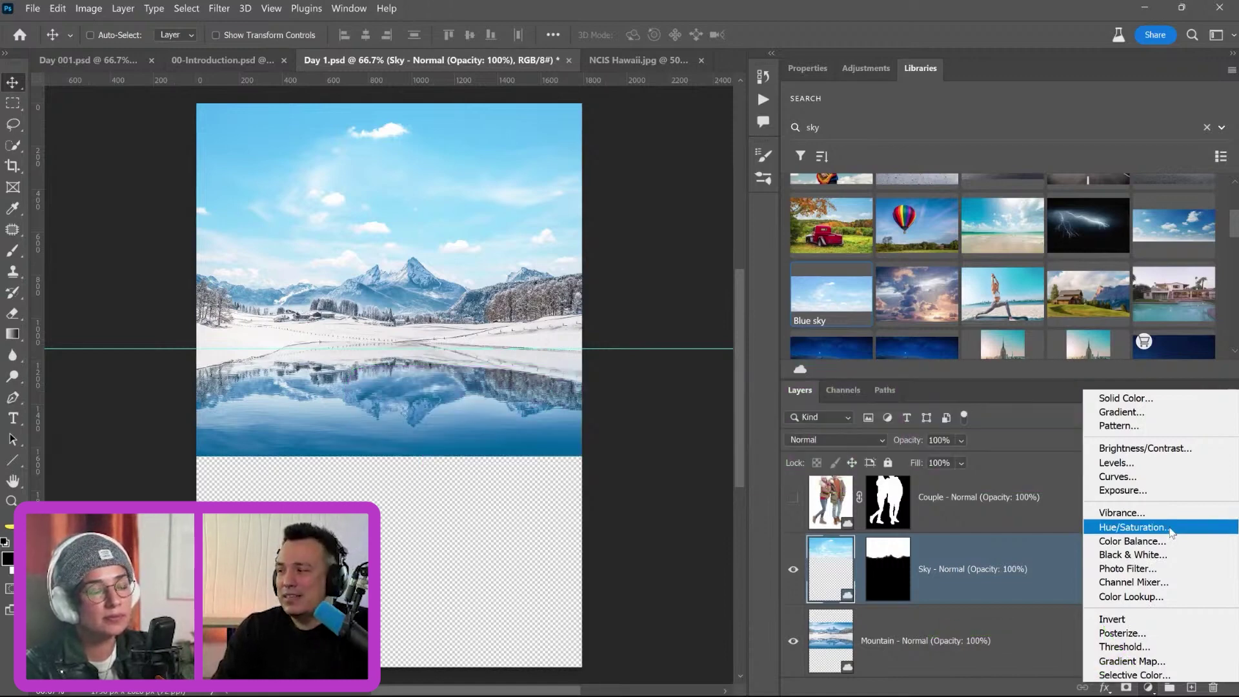
left_click(1169, 529)
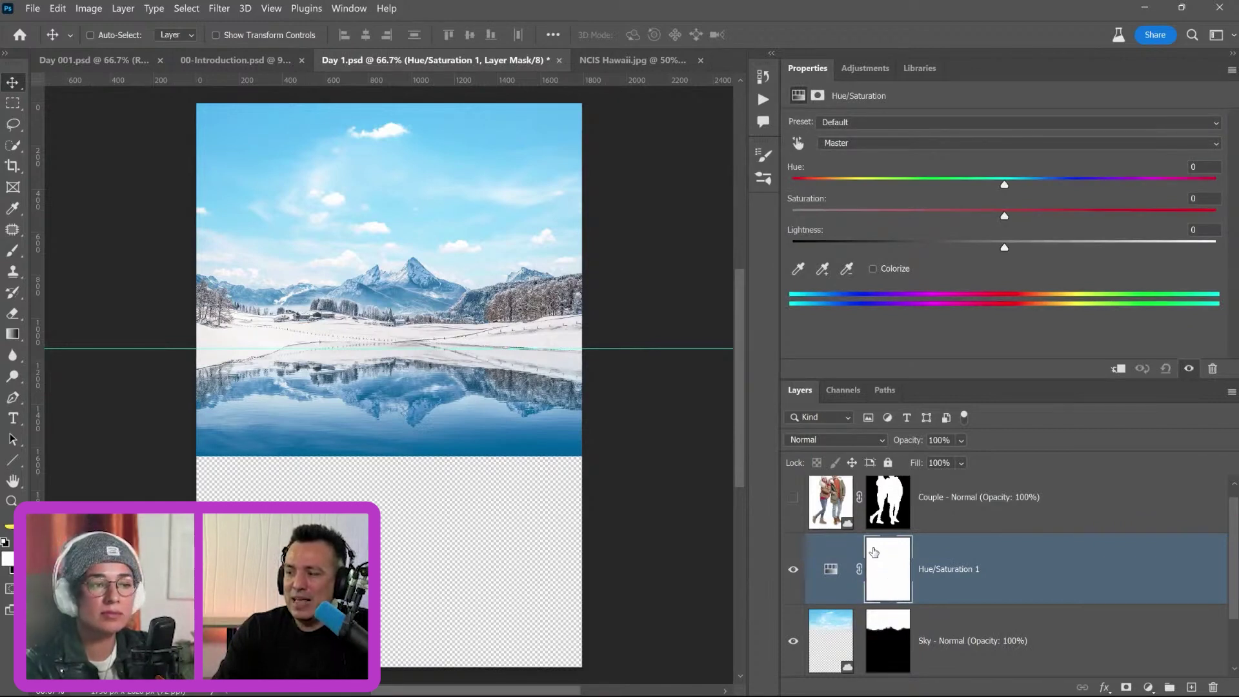
right_click(888, 553)
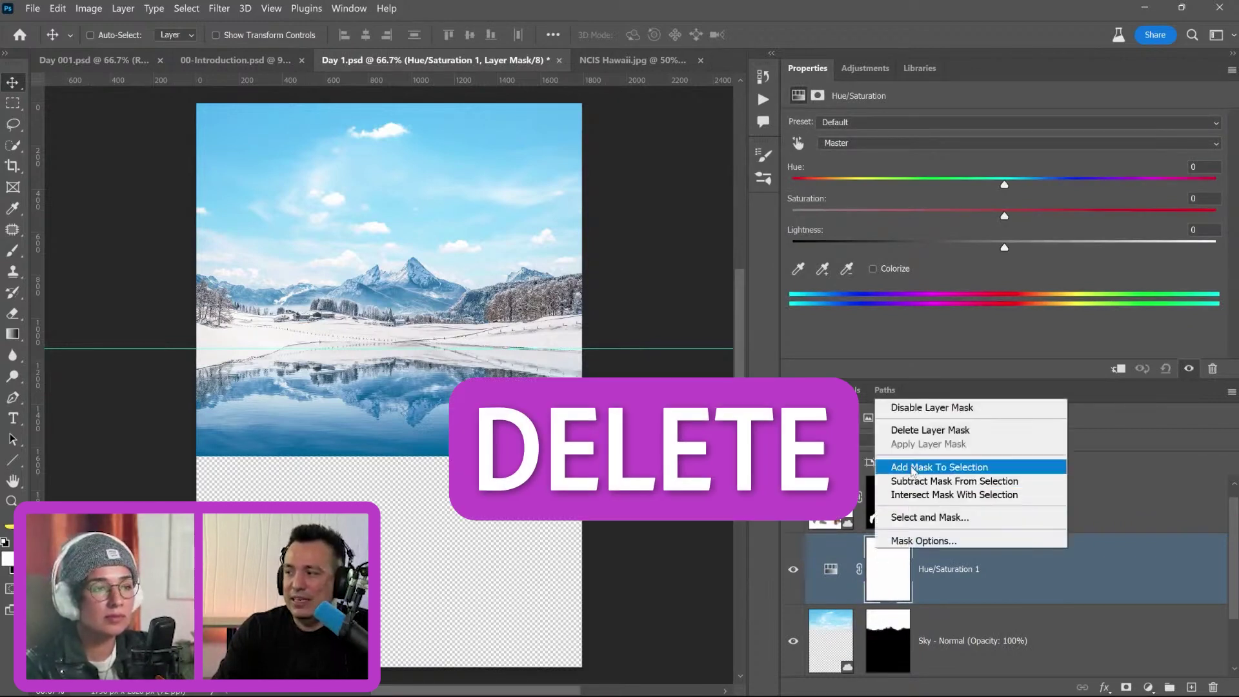
left_click(930, 429)
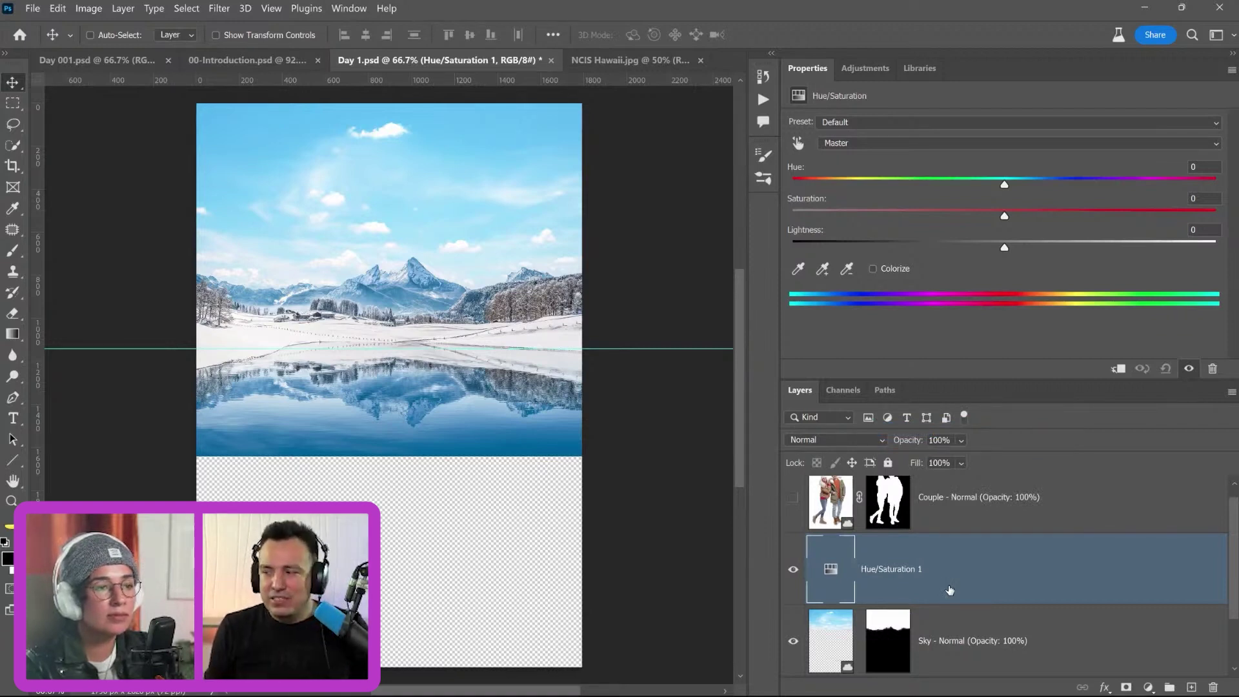
key("ctrl+alt+g")
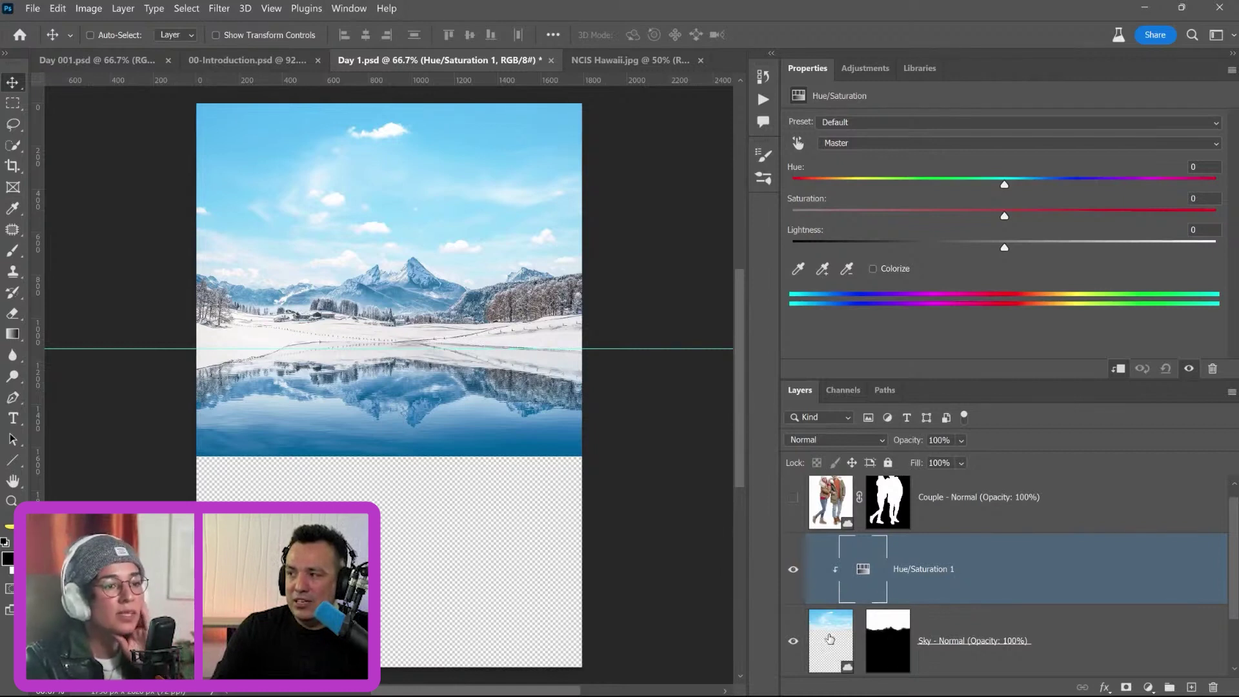
left_click_drag(1004, 184, 994, 249)
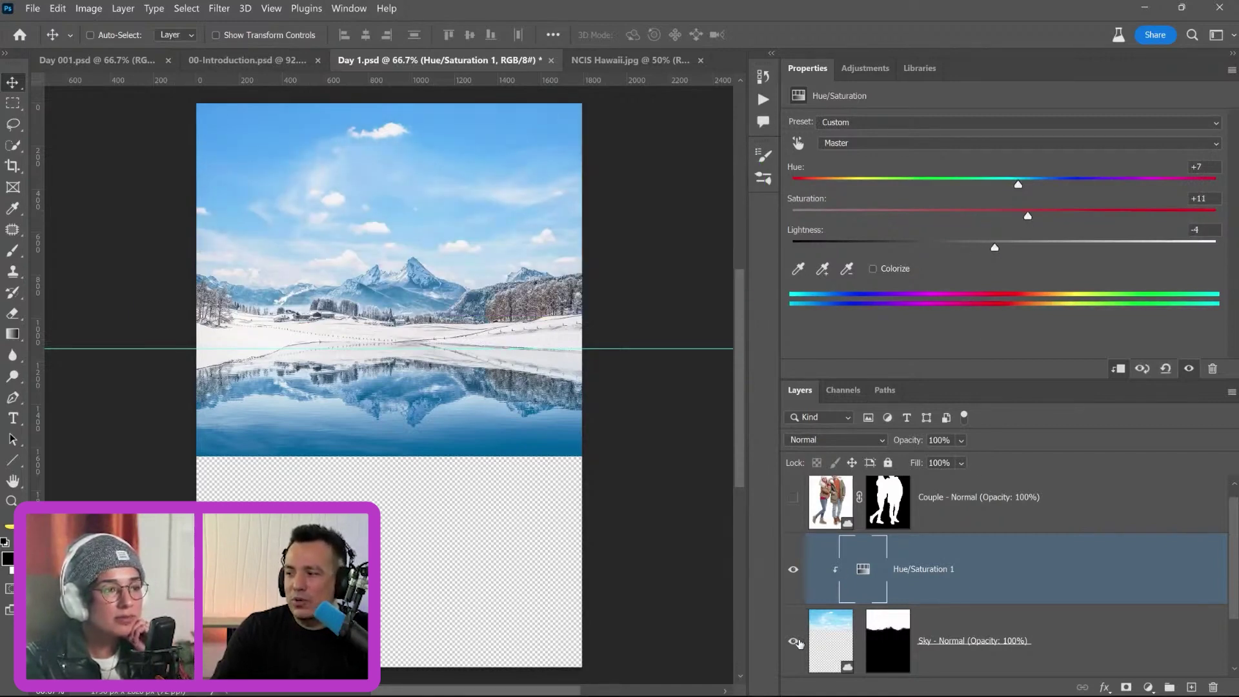
left_click(794, 640)
left_click(794, 640)
Group the adjustment, Sky and Mountain layers as 'Mountain & Sky'
scroll(955, 658, "down", 1)
left_click(955, 659, "shift")
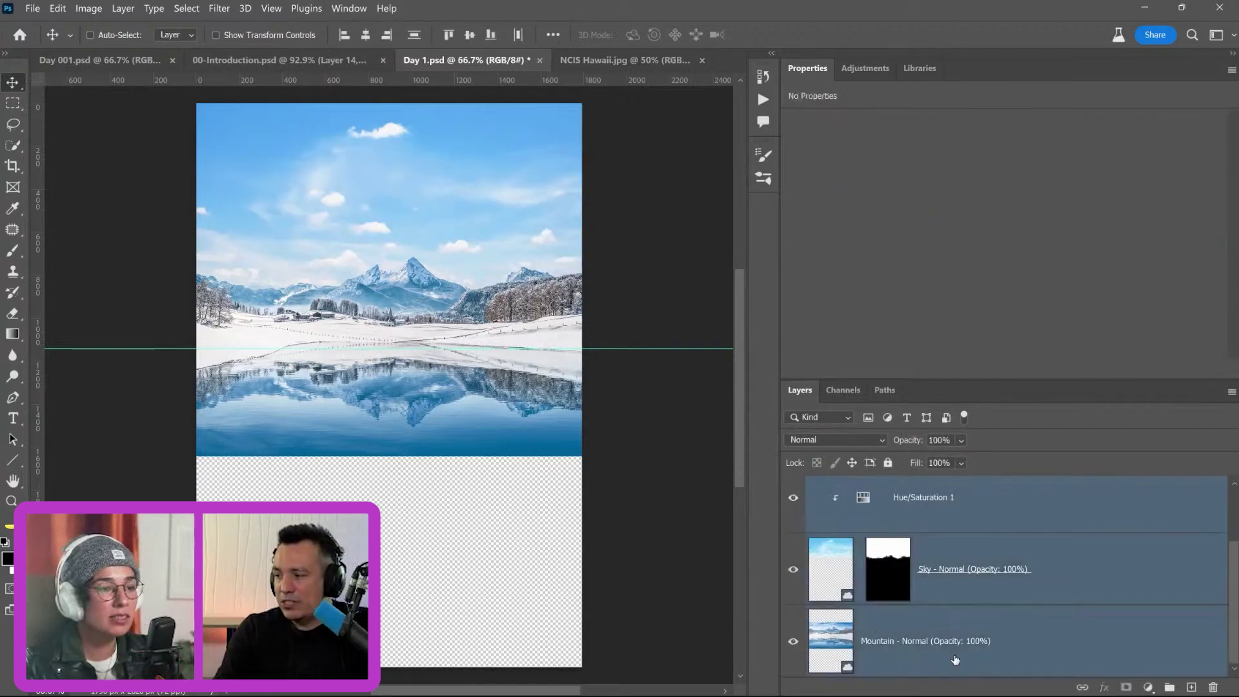
key("ctrl+g")
double_click(851, 558)
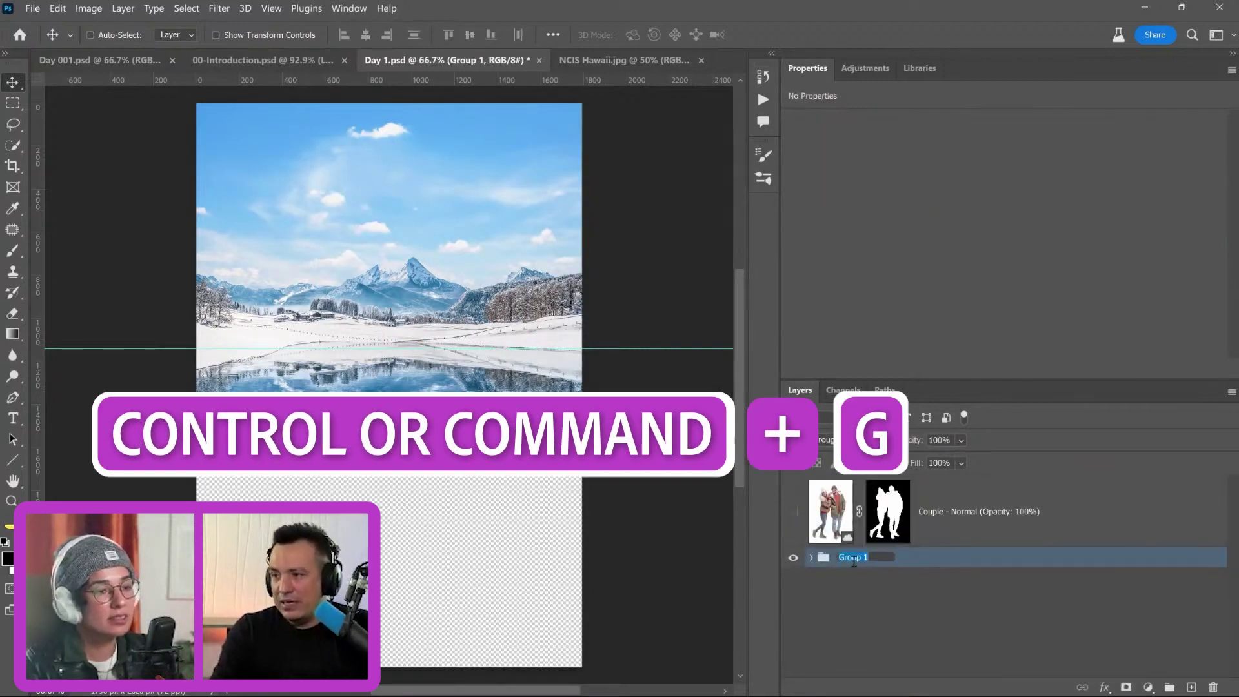
type("Mountain & Sky")
key("Return")
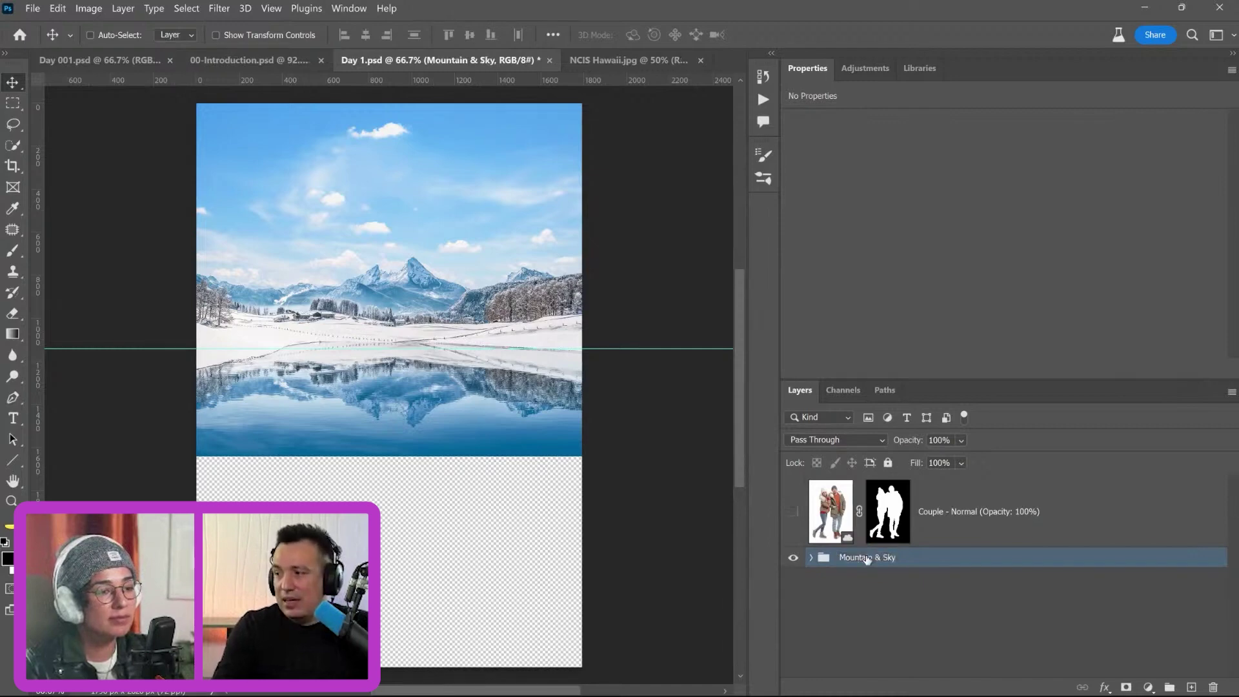
left_click(794, 560)
left_click(793, 560)
left_click(794, 560)
left_click(794, 560)
left_click(793, 560)
left_click(794, 560)
Open the couple smart object, unlock the photo and move it up and left
left_click(793, 511)
double_click(839, 507)
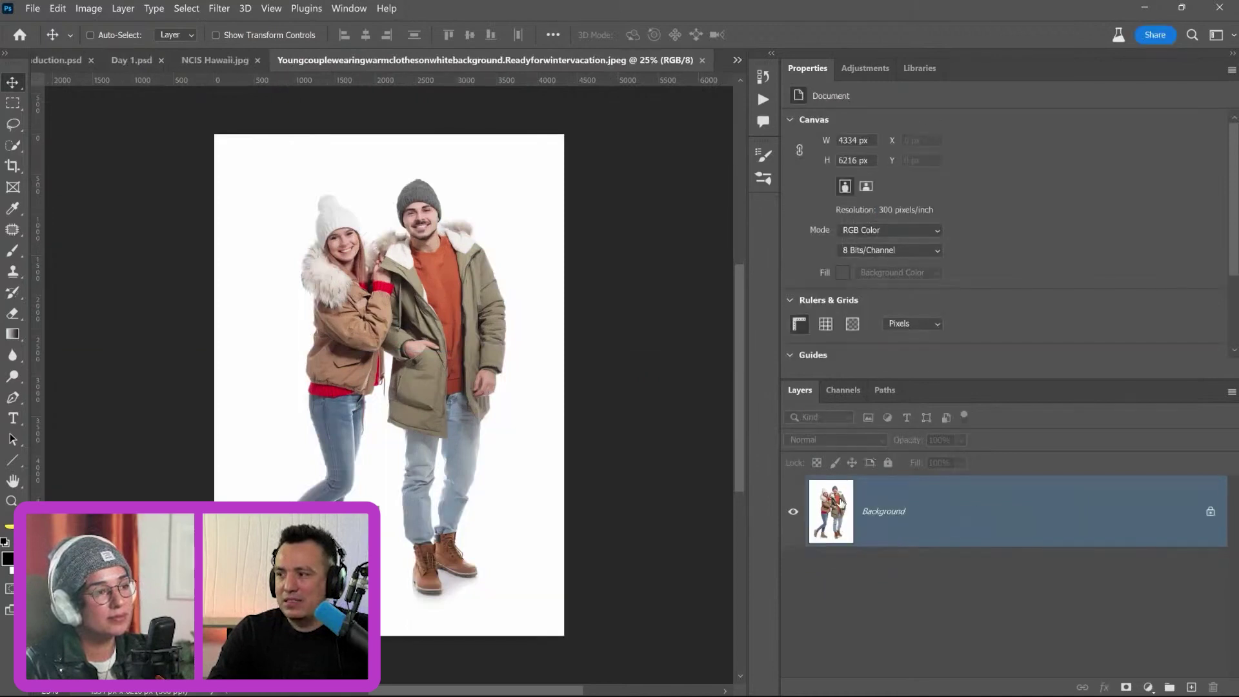
left_click(407, 258)
left_click(711, 326)
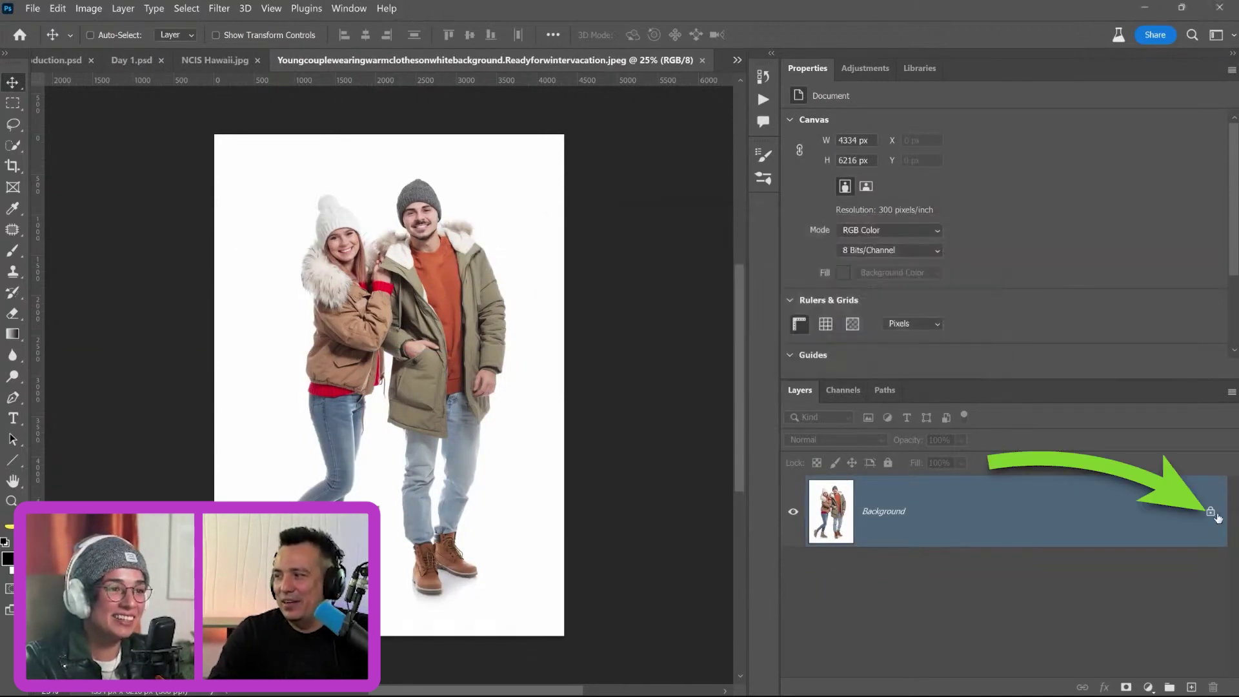
left_click_drag(408, 224, 437, 323)
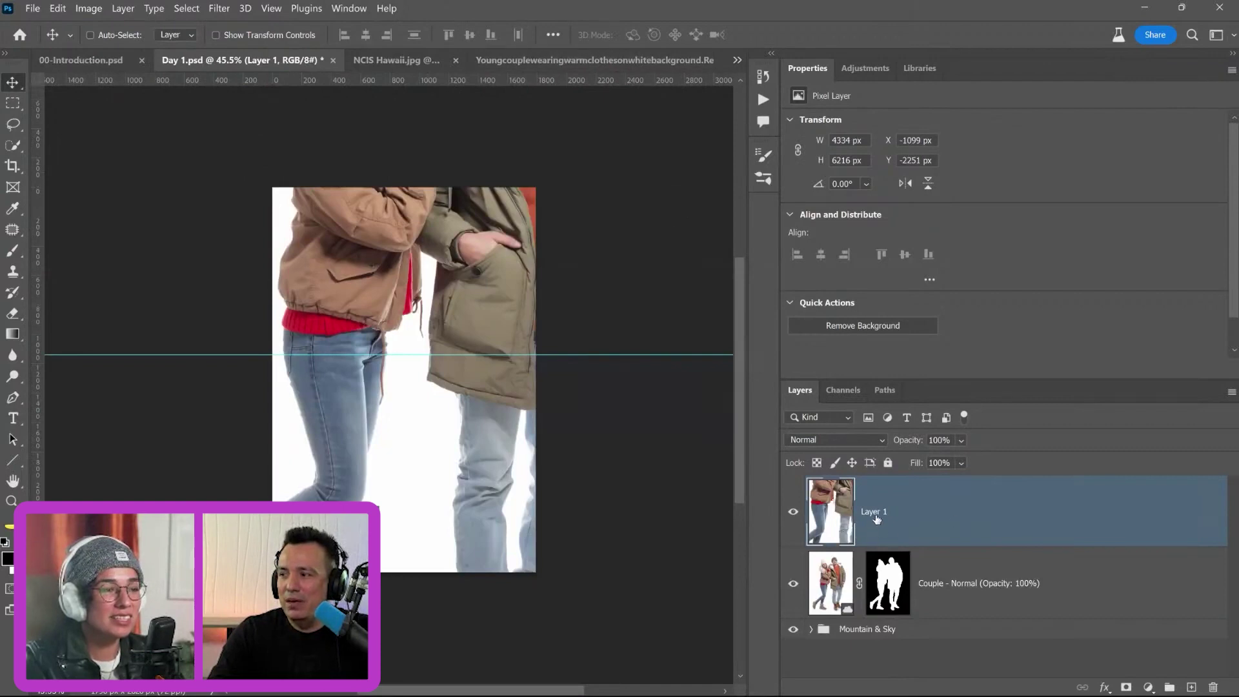
Rename Layer 1 with the masked Couple layer's name
double_click(949, 582)
key("ctrl+c")
double_click(875, 511)
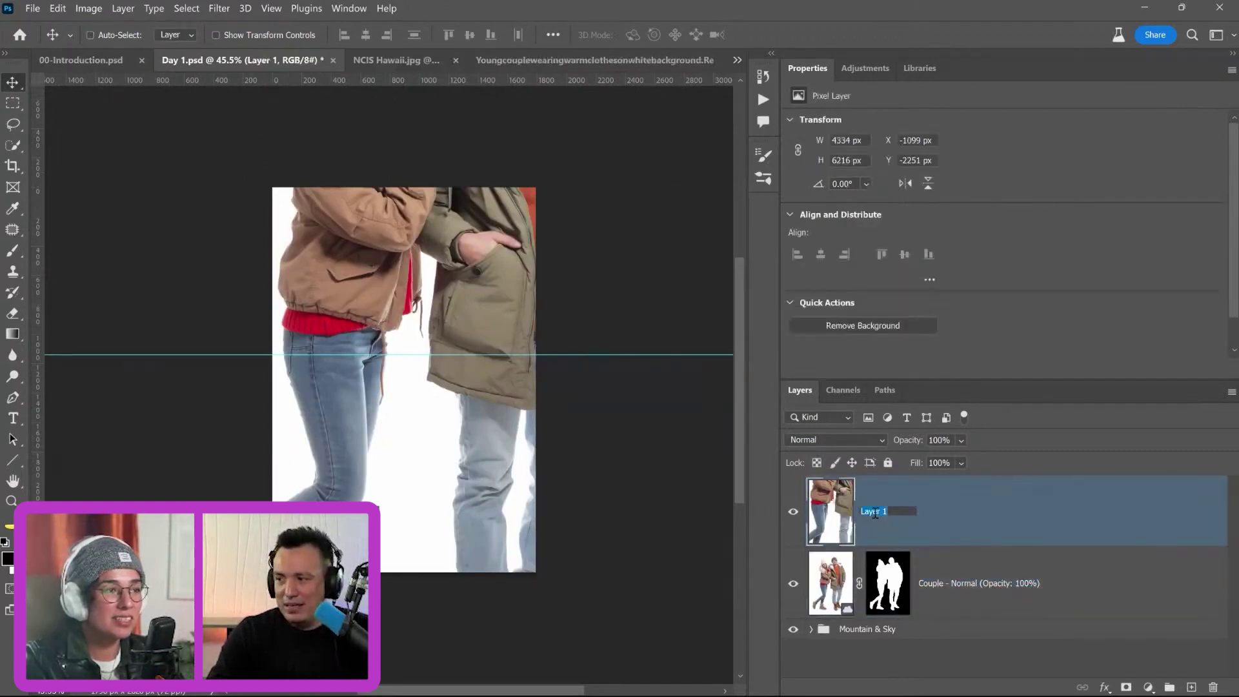
key("ctrl+v")
double_click(868, 596)
key("Escape")
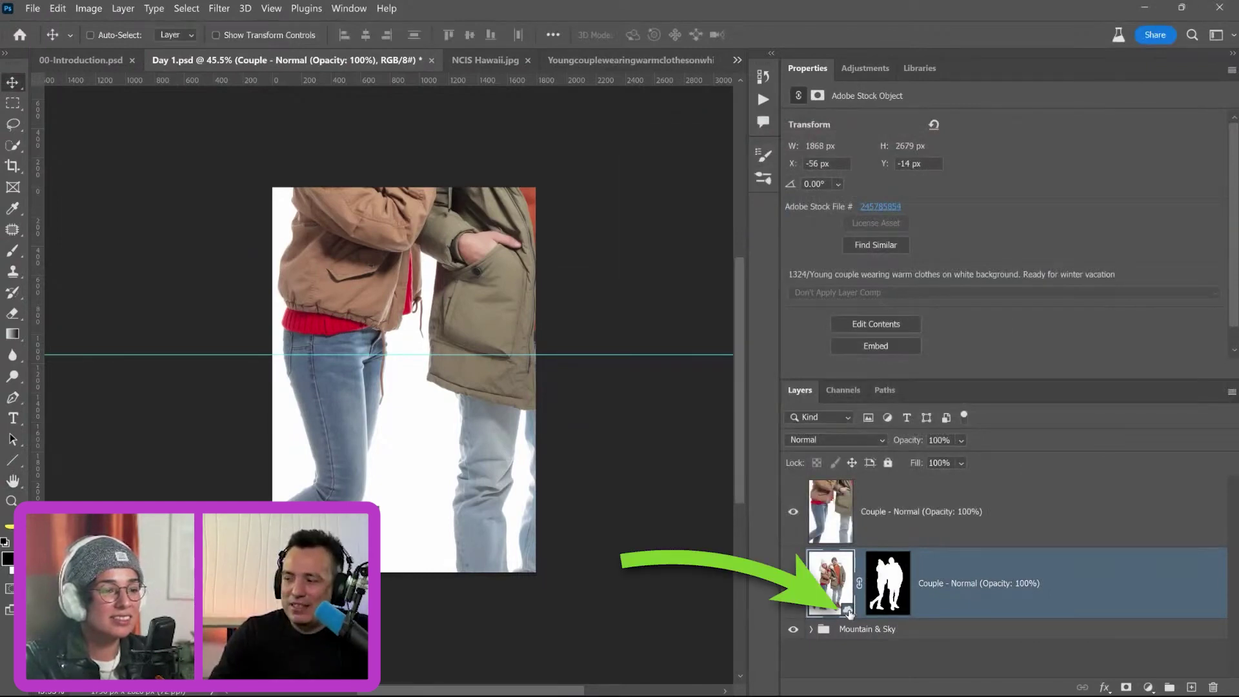
Embed the linked masked Couple layer and delete the unmasked duplicate Couple layer
left_click_drag(1110, 584, 1135, 590)
right_click(1135, 591)
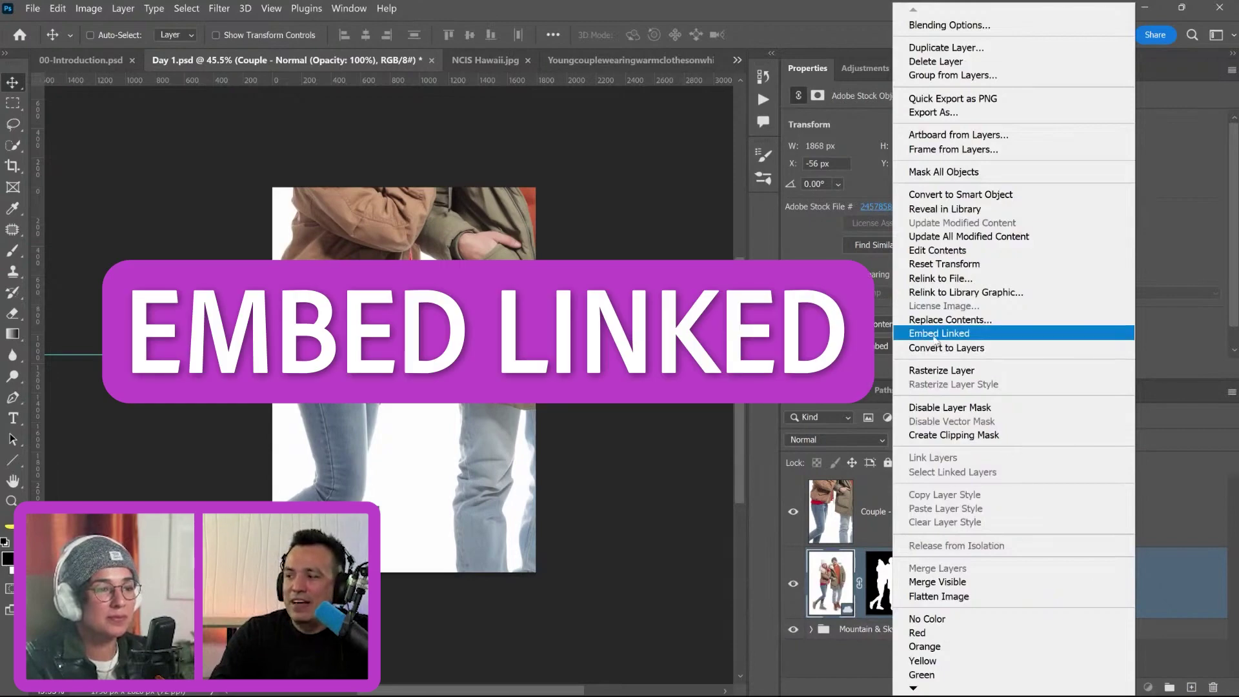
left_click(935, 333)
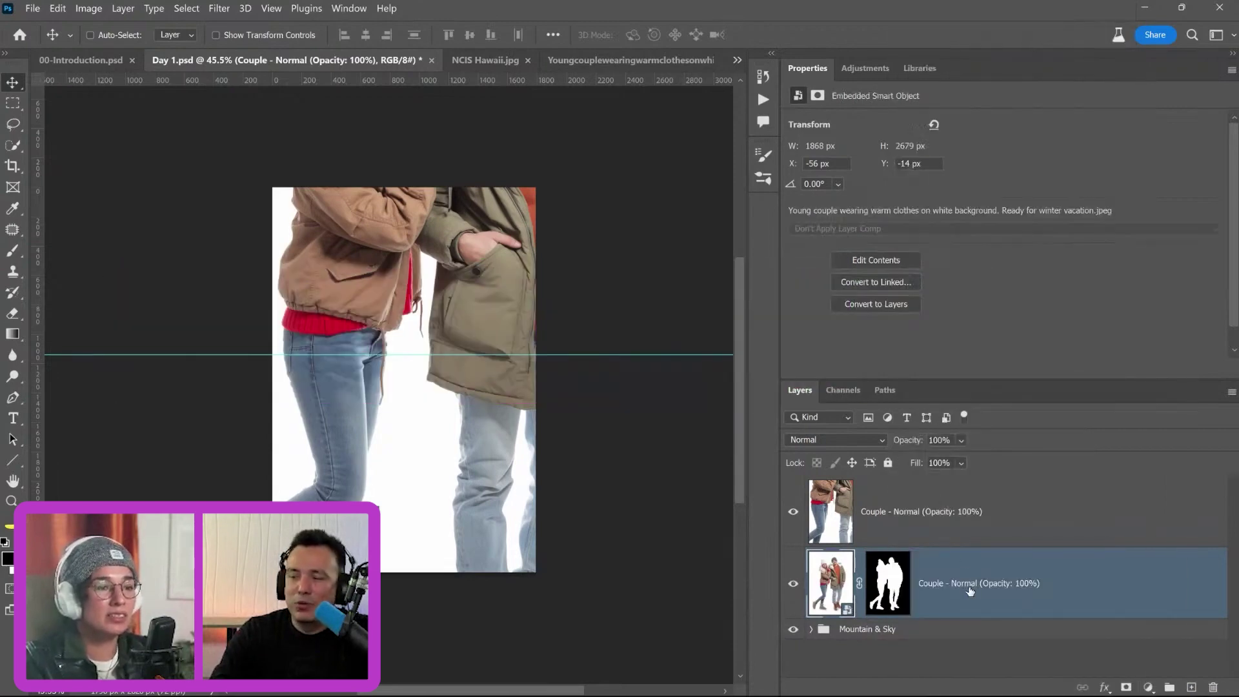
left_click(936, 530)
key("Delete")
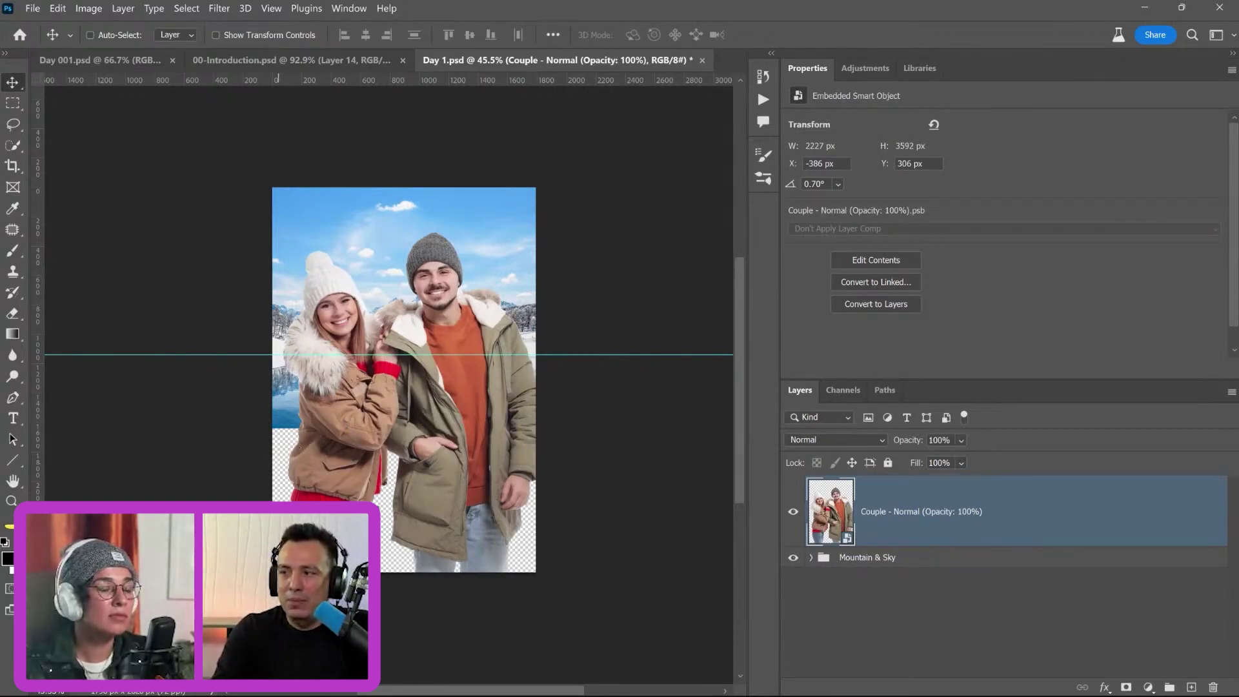
Place the Alpine Teahouse cabin image from the Libraries onto the poster
left_click(919, 68)
left_click_drag(1173, 216, 371, 539)
key("Return")
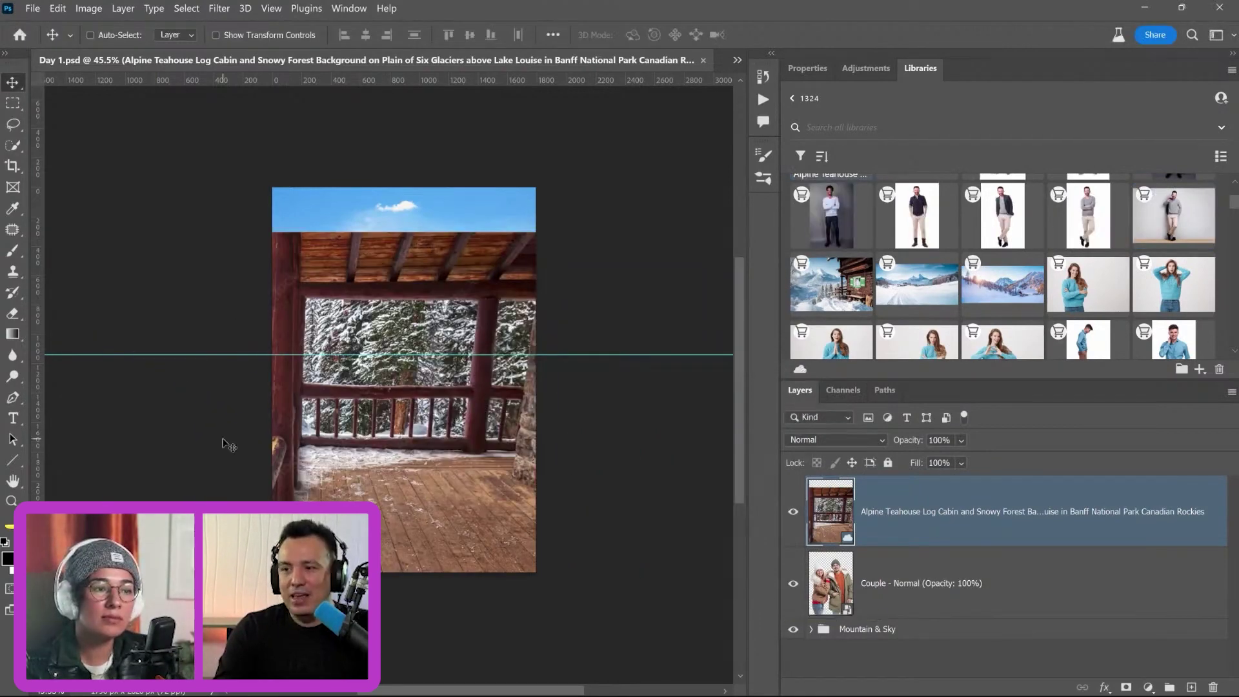
Outline the porch floor with the Polygonal Lasso, make it a smart object, and add a new layer
key("l")
left_click(545, 449)
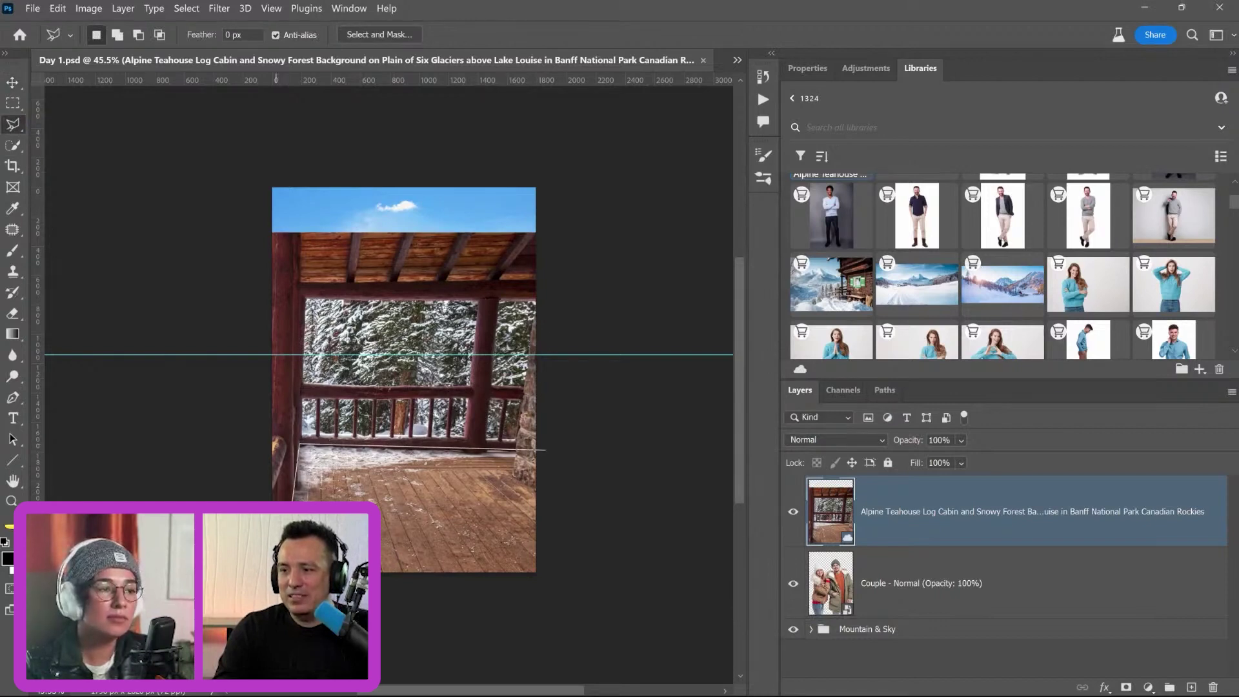
left_click(284, 600)
double_click(568, 589)
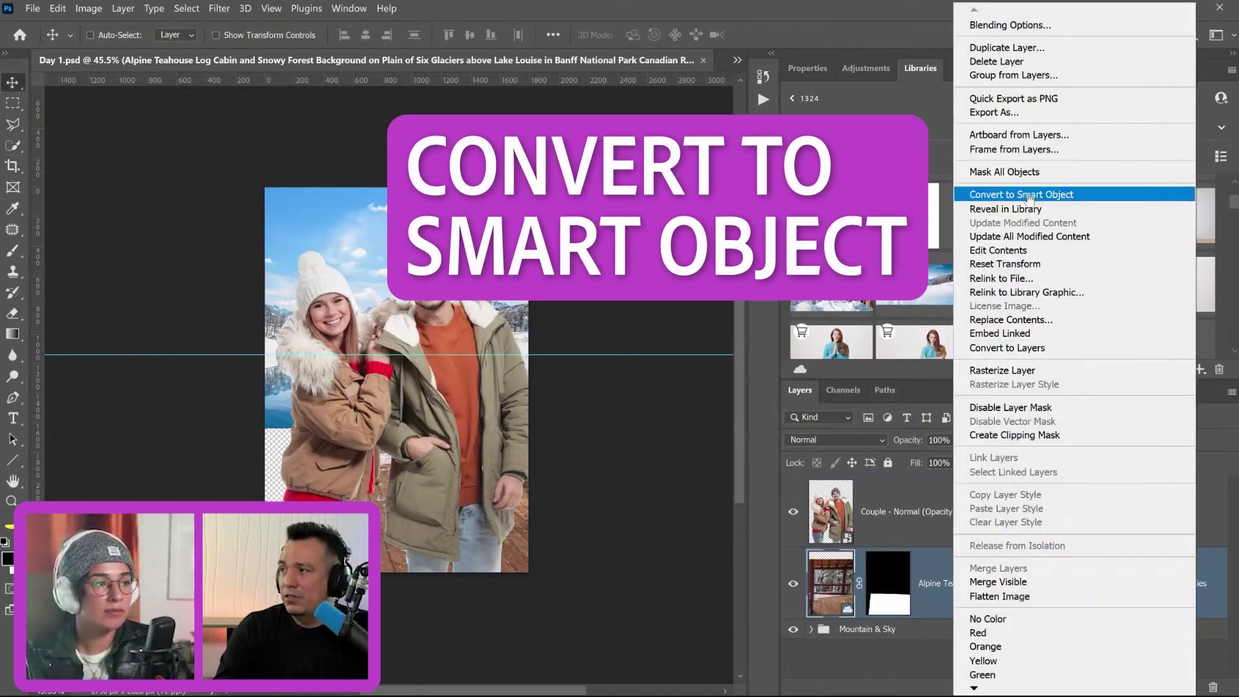
left_click(927, 191)
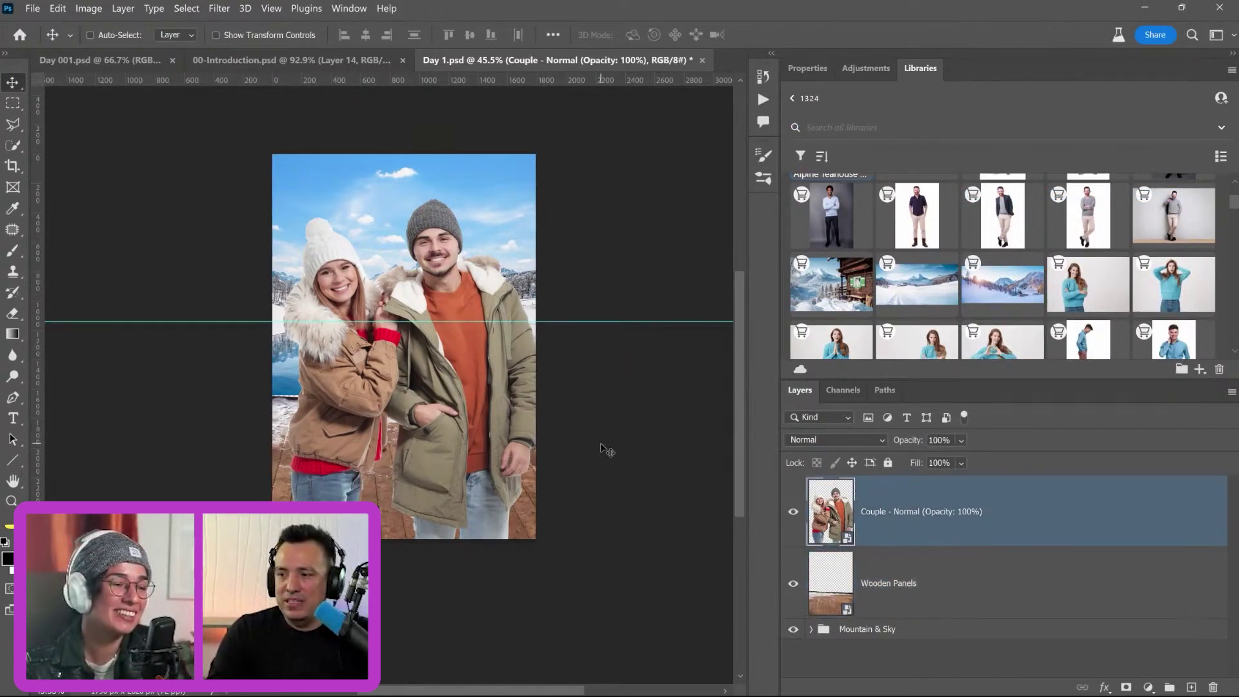
key("ctrl+shift+alt+n")
key("b")
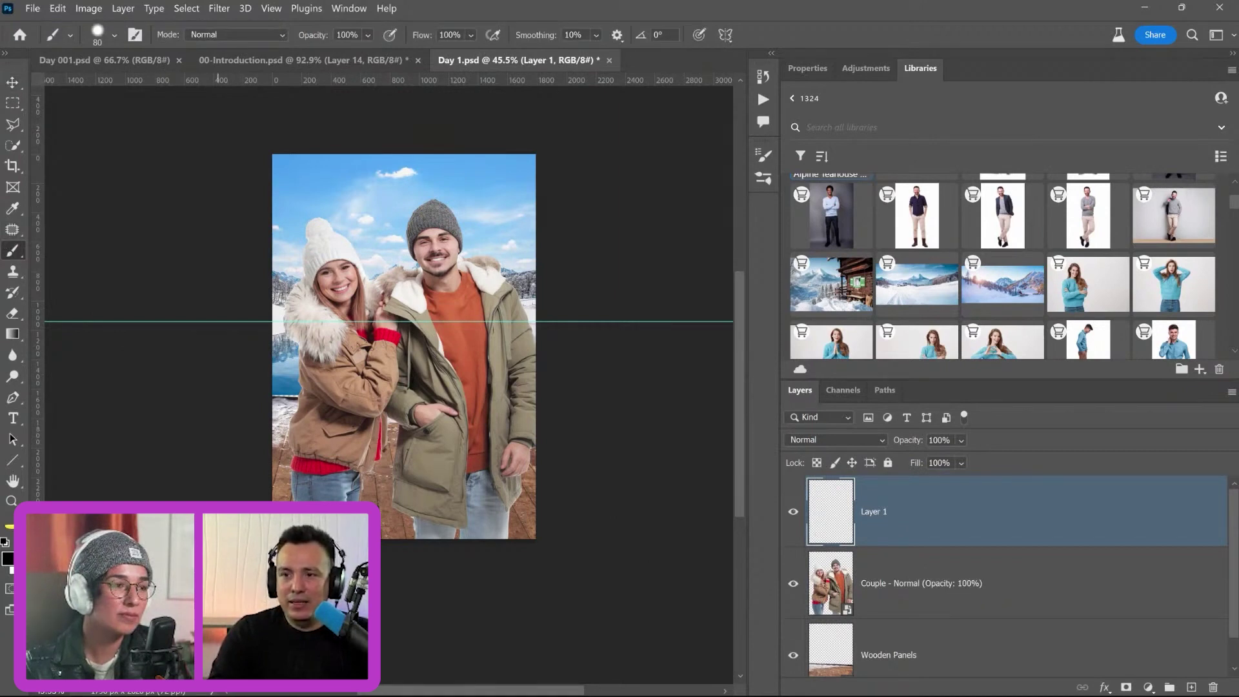
key("bracketright")
key("bracketright")
key("bracketright")
key("bracketright")
key("bracketright")
key("bracketright")
key("bracketright")
key("bracketright")
key("bracketright")
key("bracketright")
key("bracketright")
key("bracketright")
key("bracketright")
key("bracketright")
key("bracketright")
key("bracketright")
key("bracketright")
left_click(404, 632)
left_click(114, 34)
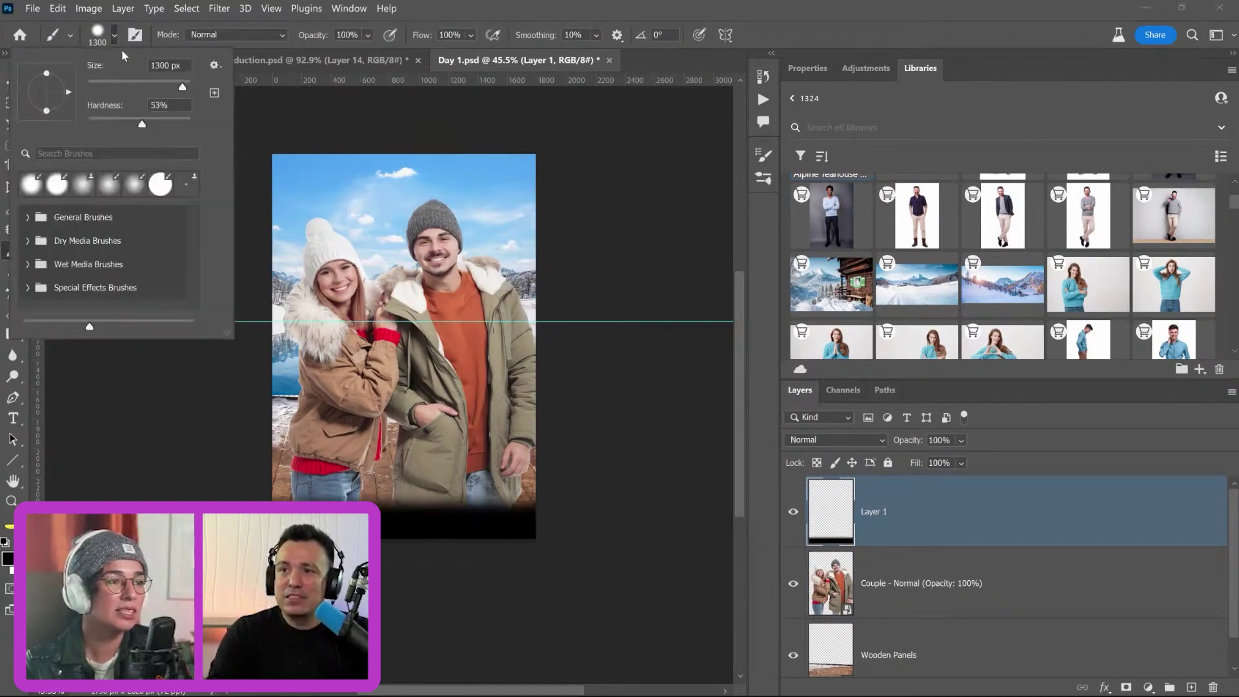
left_click_drag(142, 127, 78, 131)
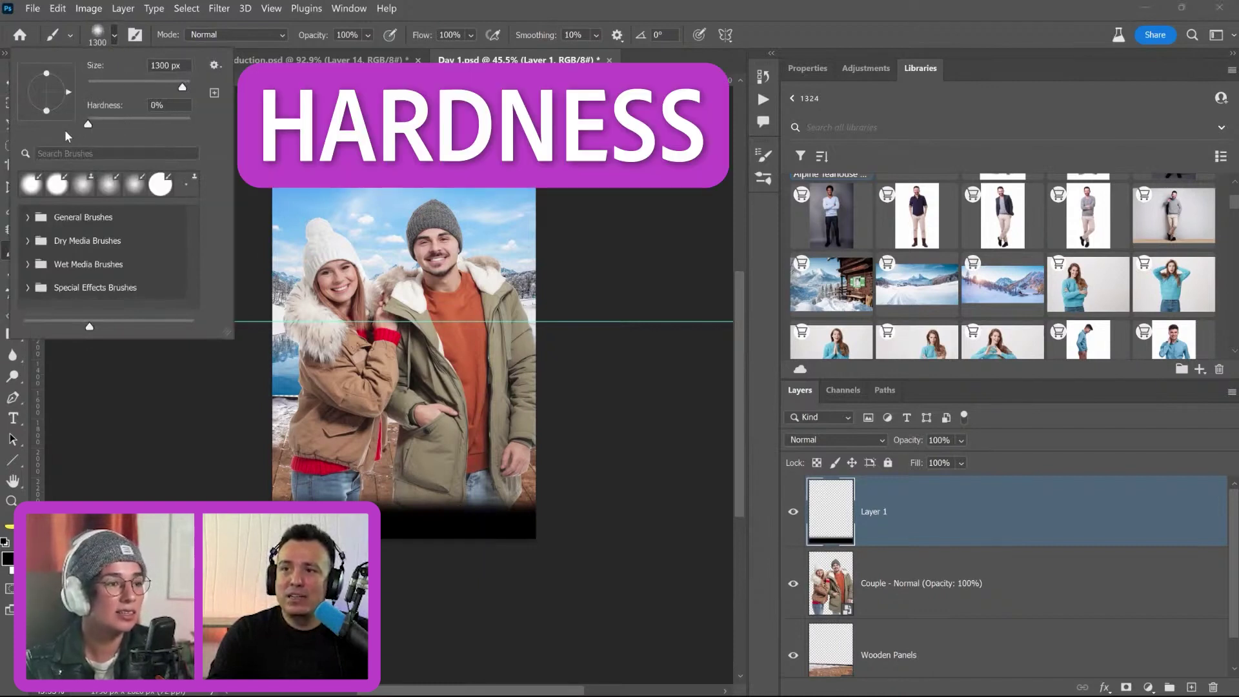
key("Return")
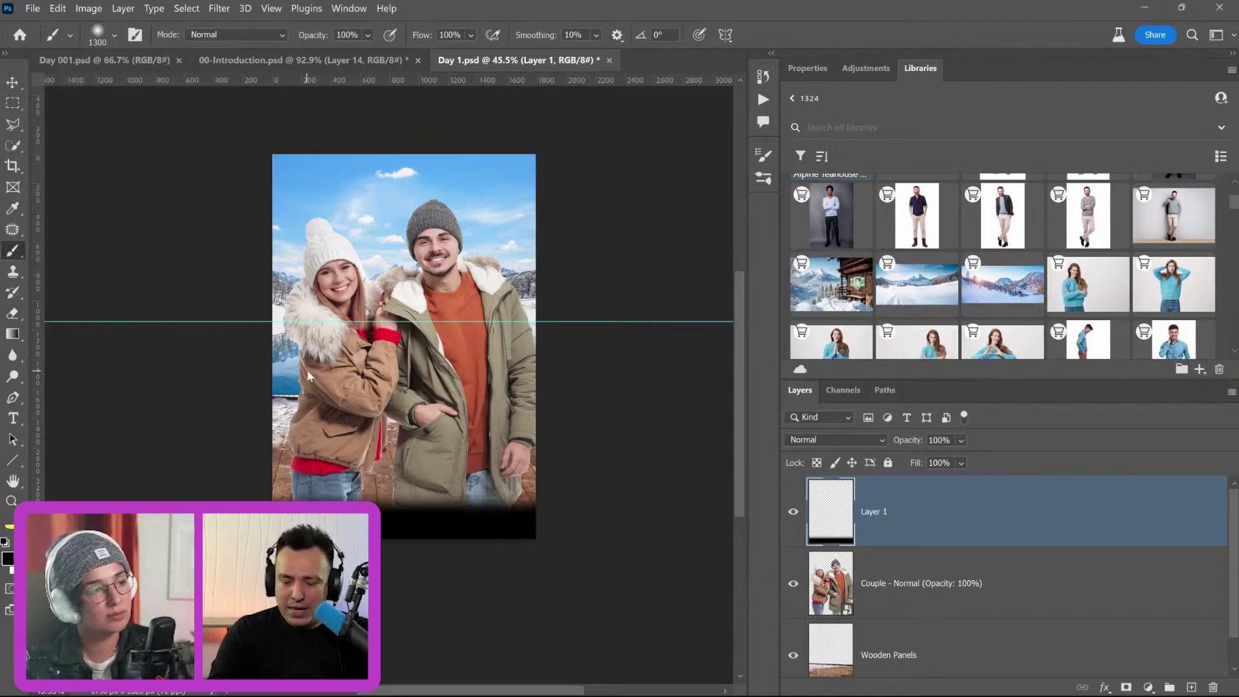
key("shift+bracketright")
key("shift+bracketright")
key("shift+bracketright")
key("shift+bracketright")
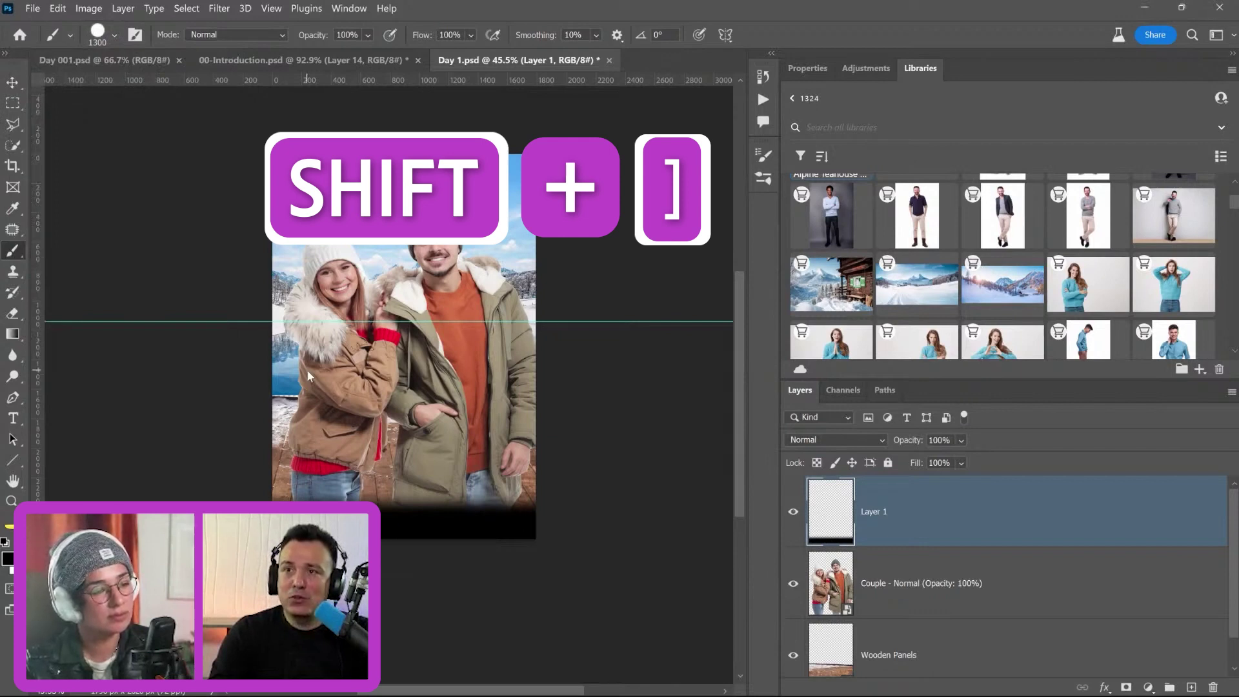
key("shift+bracketleft")
key("shift+bracketleft")
key("shift+bracketleft")
key("shift+bracketleft")
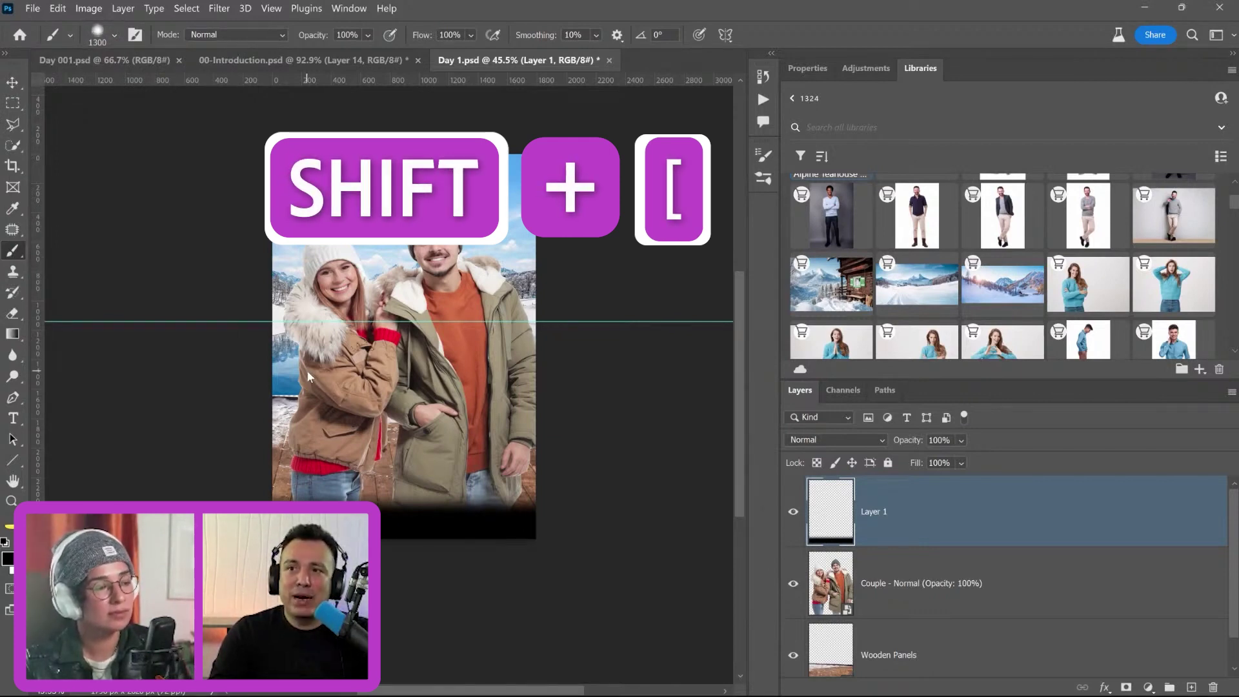
left_click_drag(307, 542, 504, 535)
key("ctrl+t")
left_click_drag(407, 464, 420, 671)
key("Return")
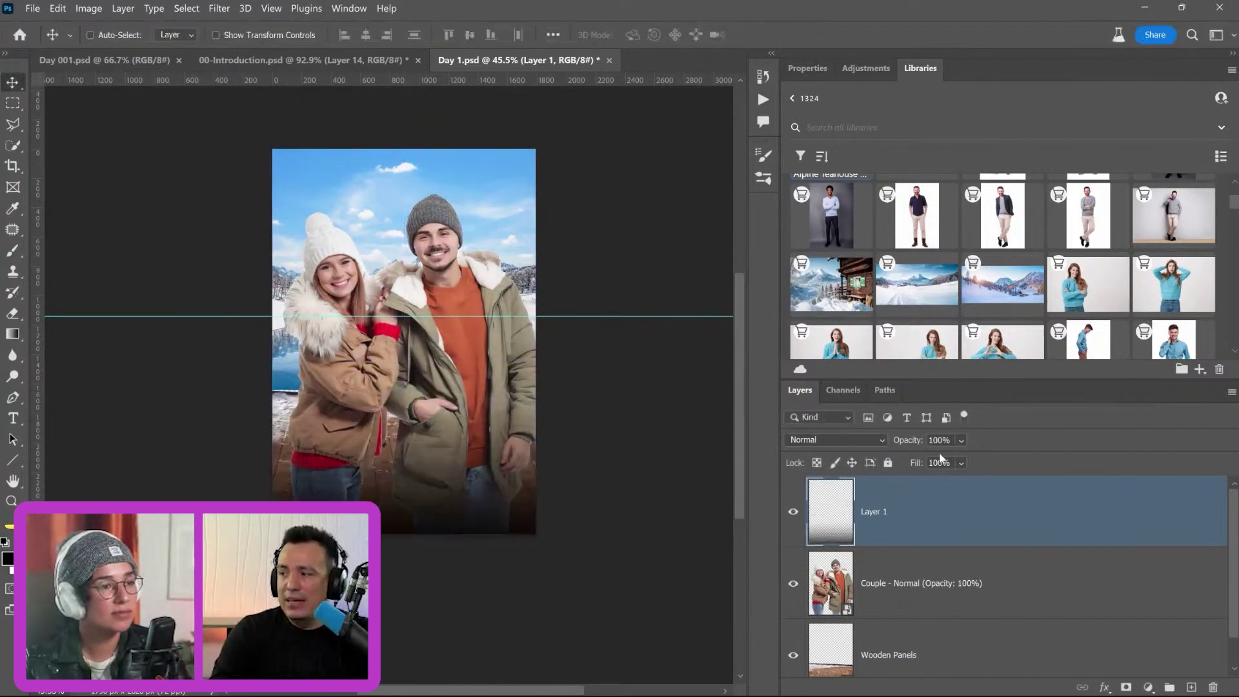
left_click(961, 440)
mouse_move(956, 457)
left_mouse_down()
mouse_move(941, 459)
mouse_move(958, 458)
left_mouse_up()
key("Delete")
Add a Gradient Fill layer and edit its gradient to black-to-transparent
left_click(1147, 687)
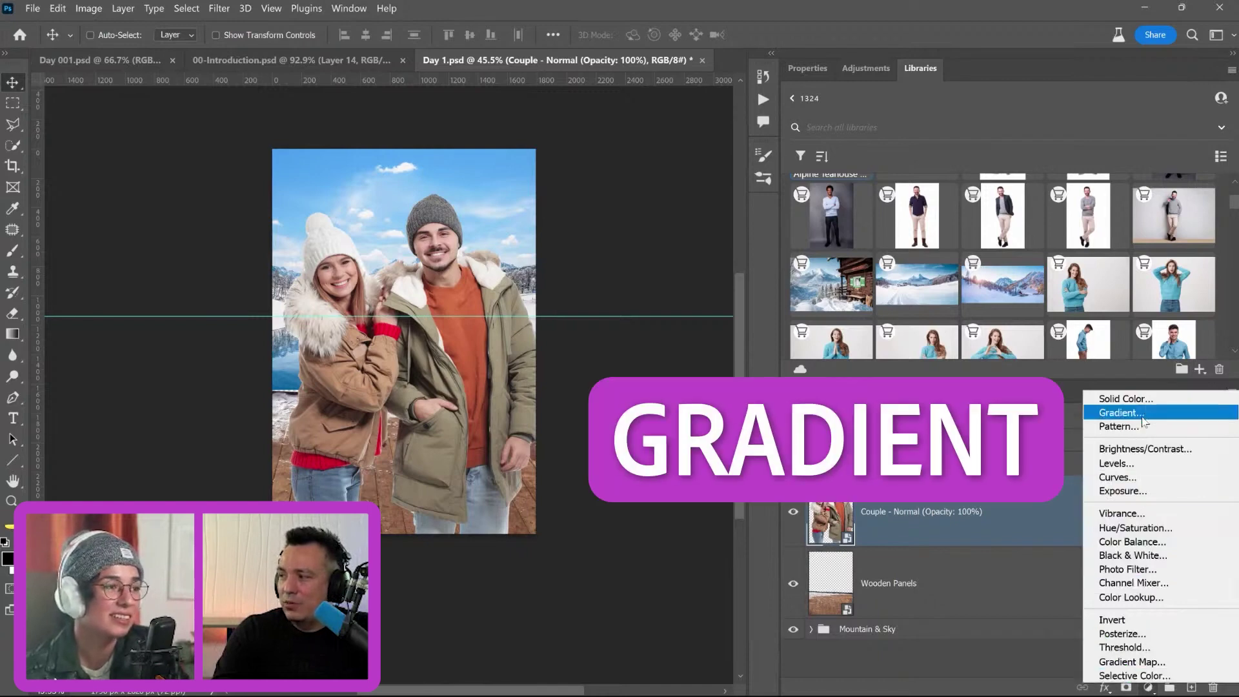
left_click(1122, 413)
left_click(584, 170)
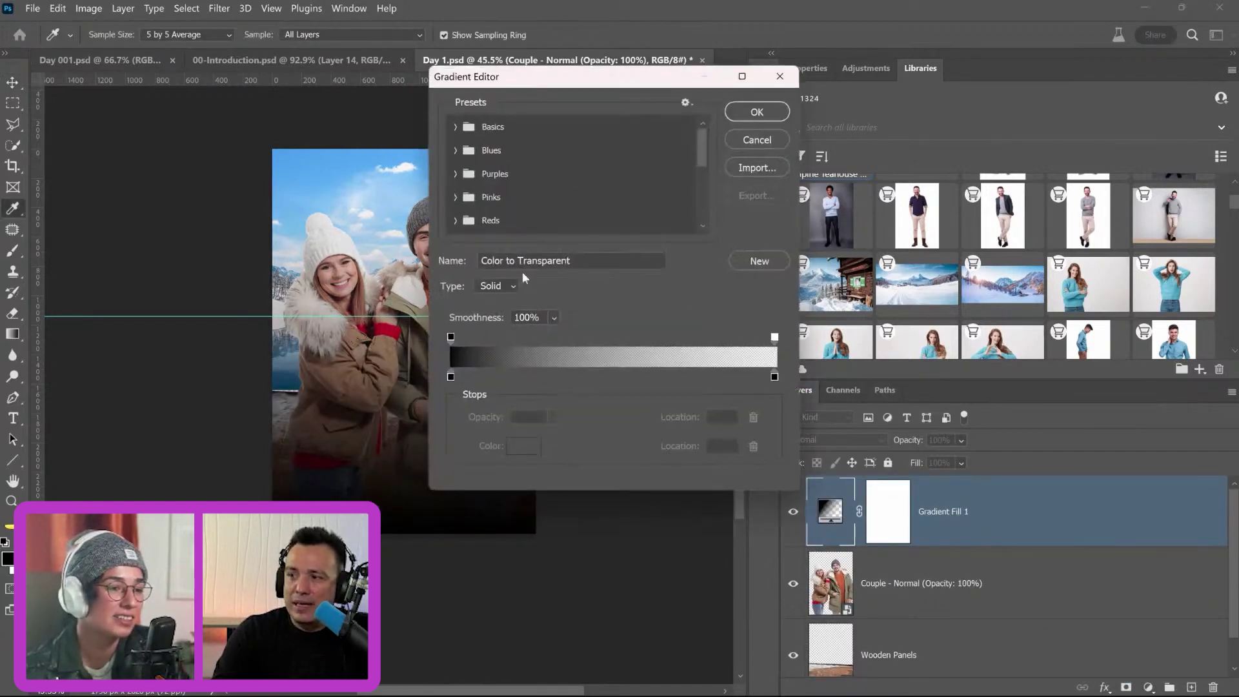
left_click(451, 377)
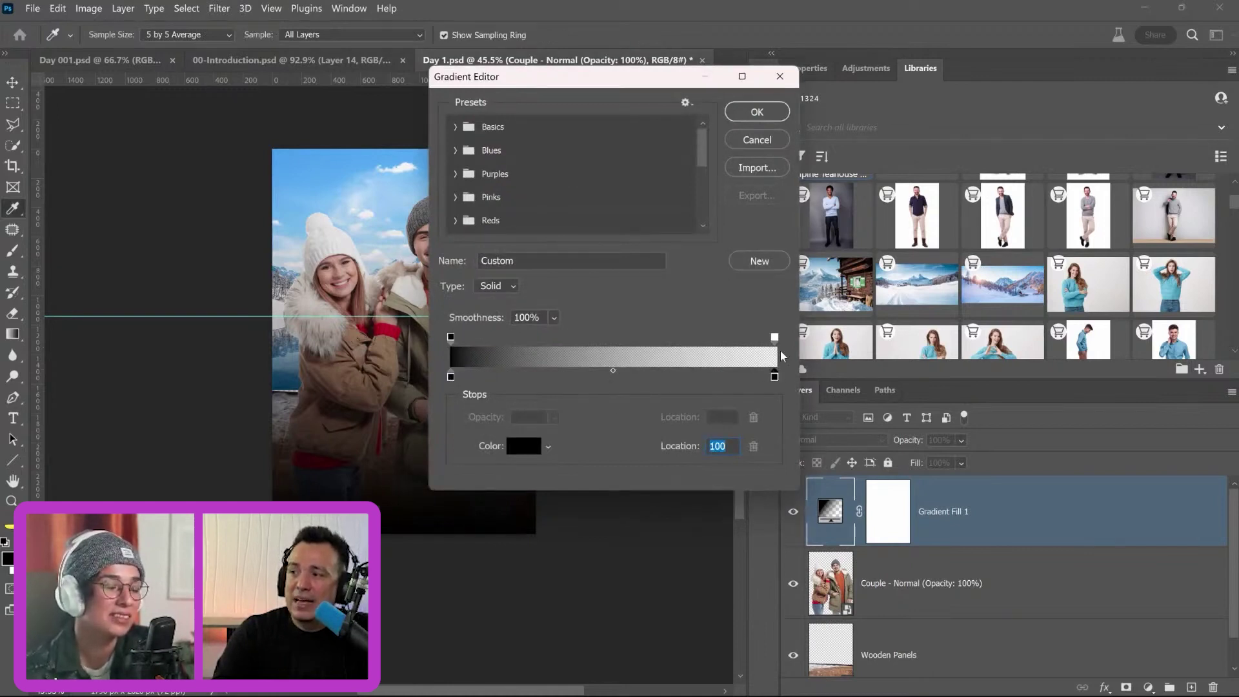
left_click(775, 338)
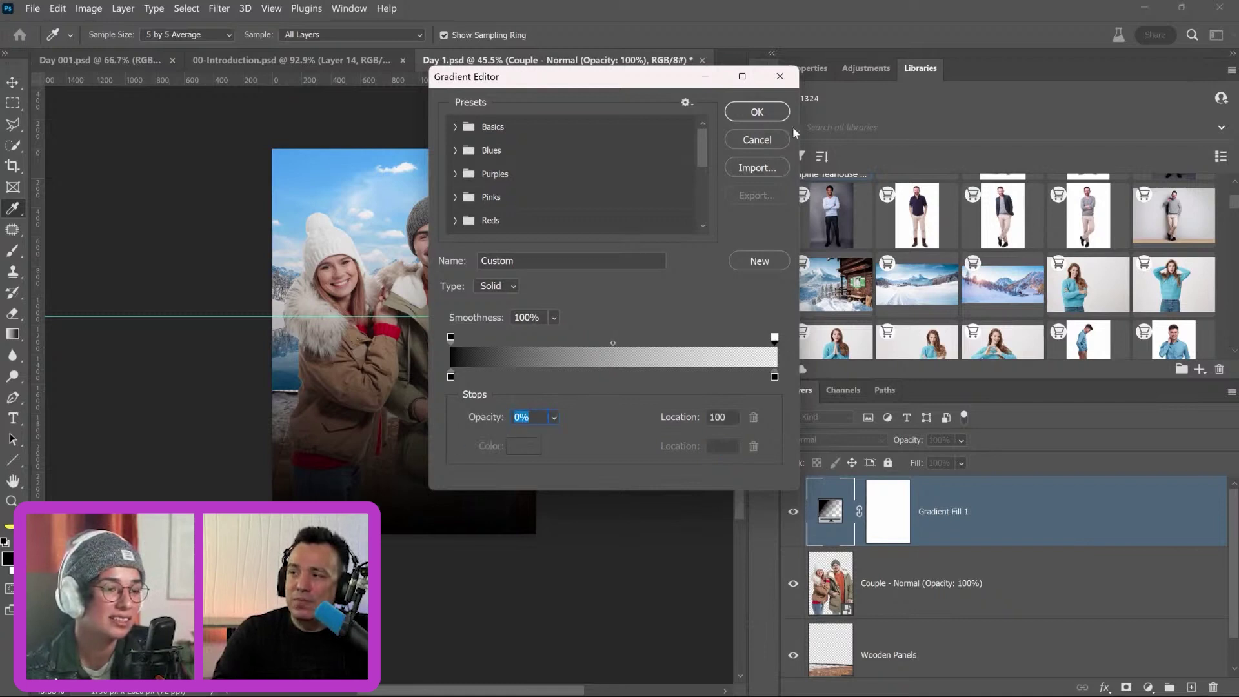
left_click(777, 115)
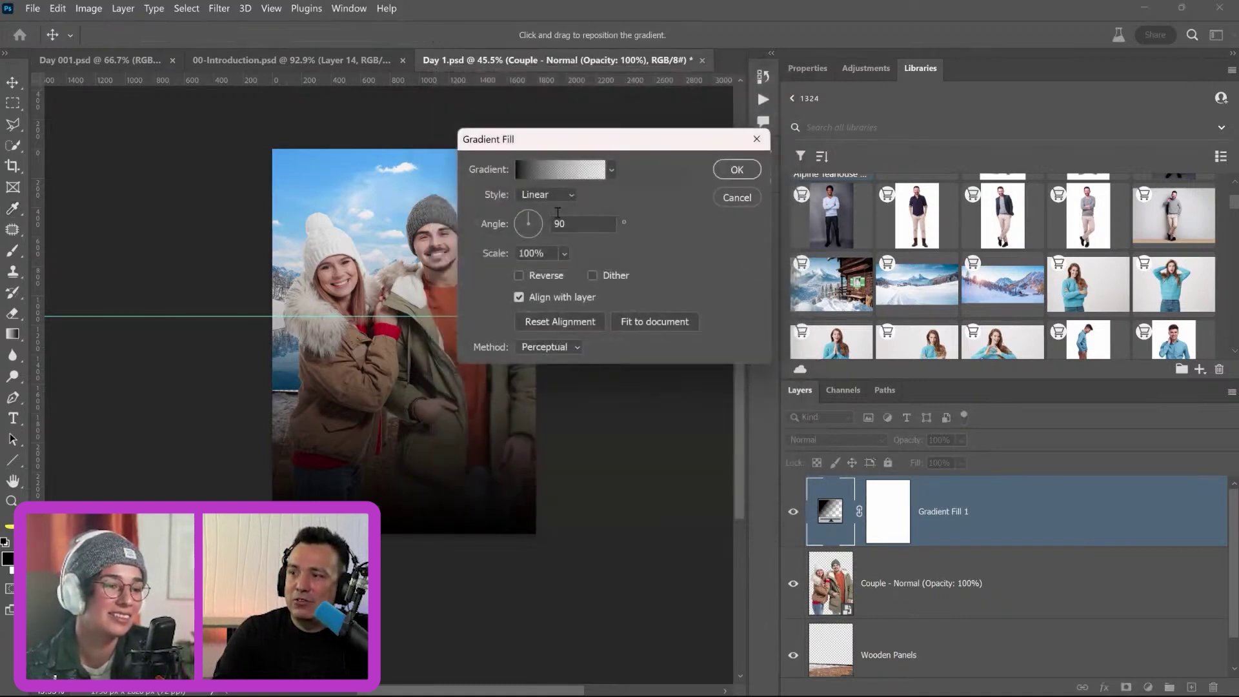
Set the gradient scale to 104%, shift it lower on the poster, and confirm
left_click_drag(492, 255, 503, 259)
mouse_move(379, 362)
left_mouse_down()
mouse_move(382, 352)
mouse_move(425, 416)
left_mouse_up()
left_click_drag(492, 259, 479, 259)
left_click_drag(413, 510, 419, 537)
left_click(737, 170)
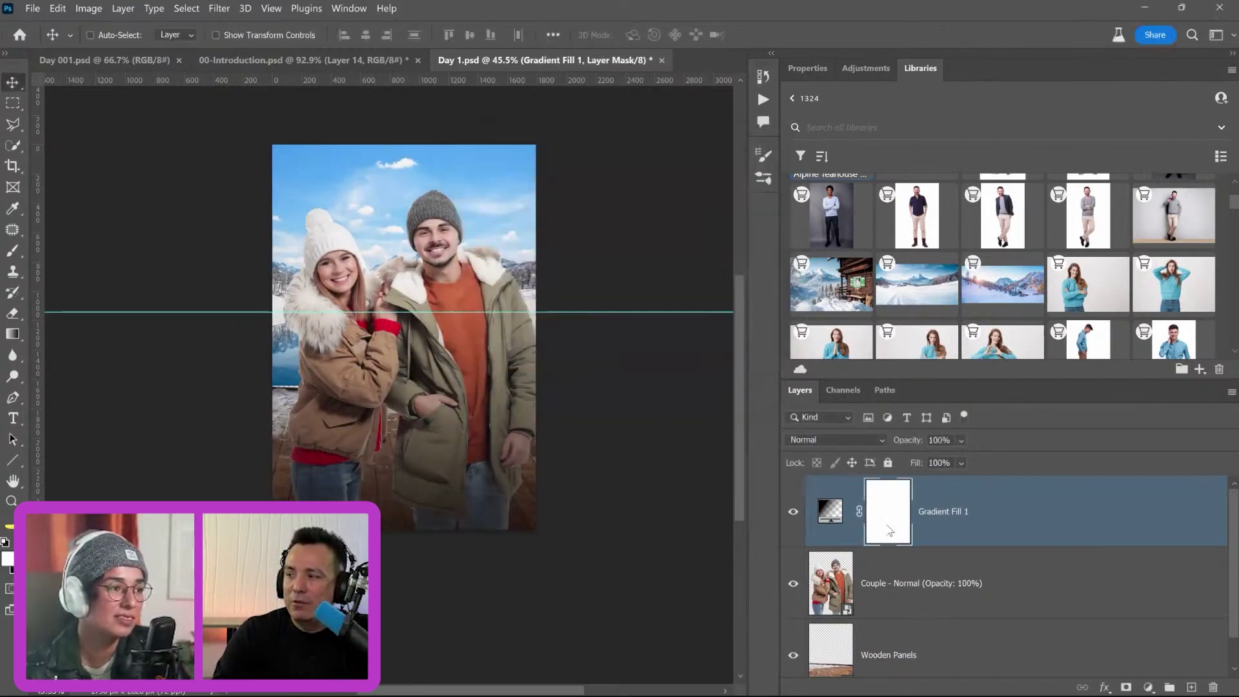
Delete the Gradient Fill 1 layer mask and begin renaming the layer
right_click(899, 526)
left_click(916, 602)
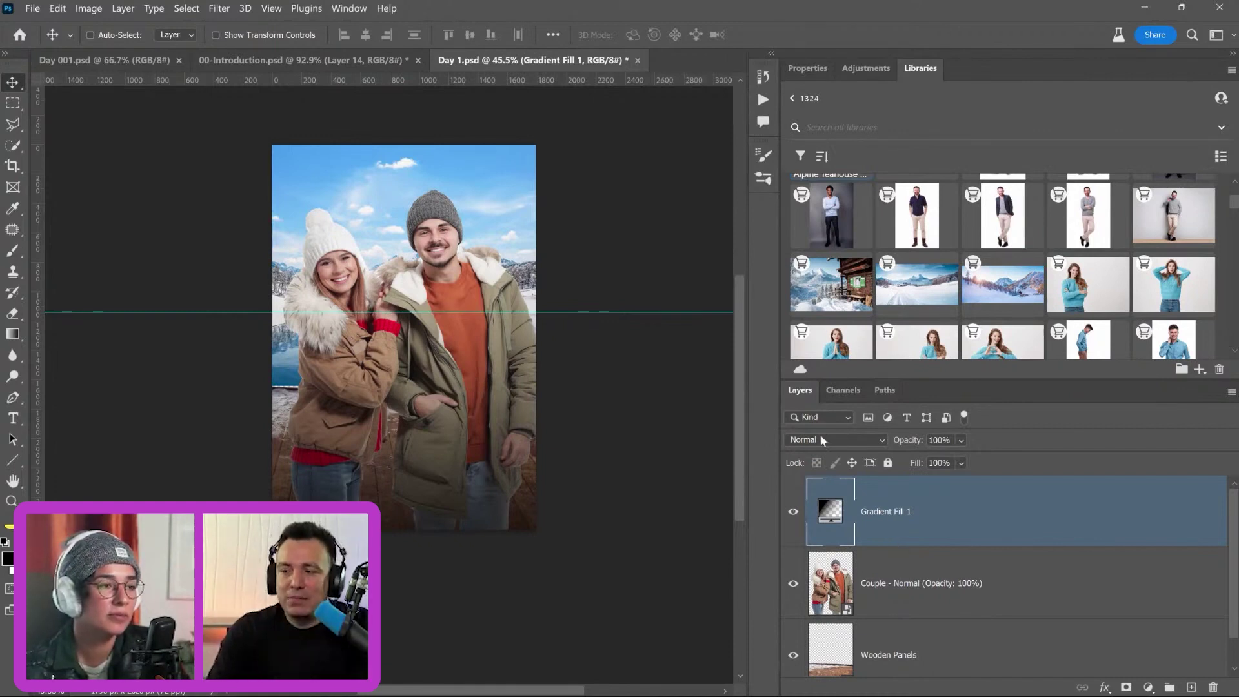
double_click(901, 512)
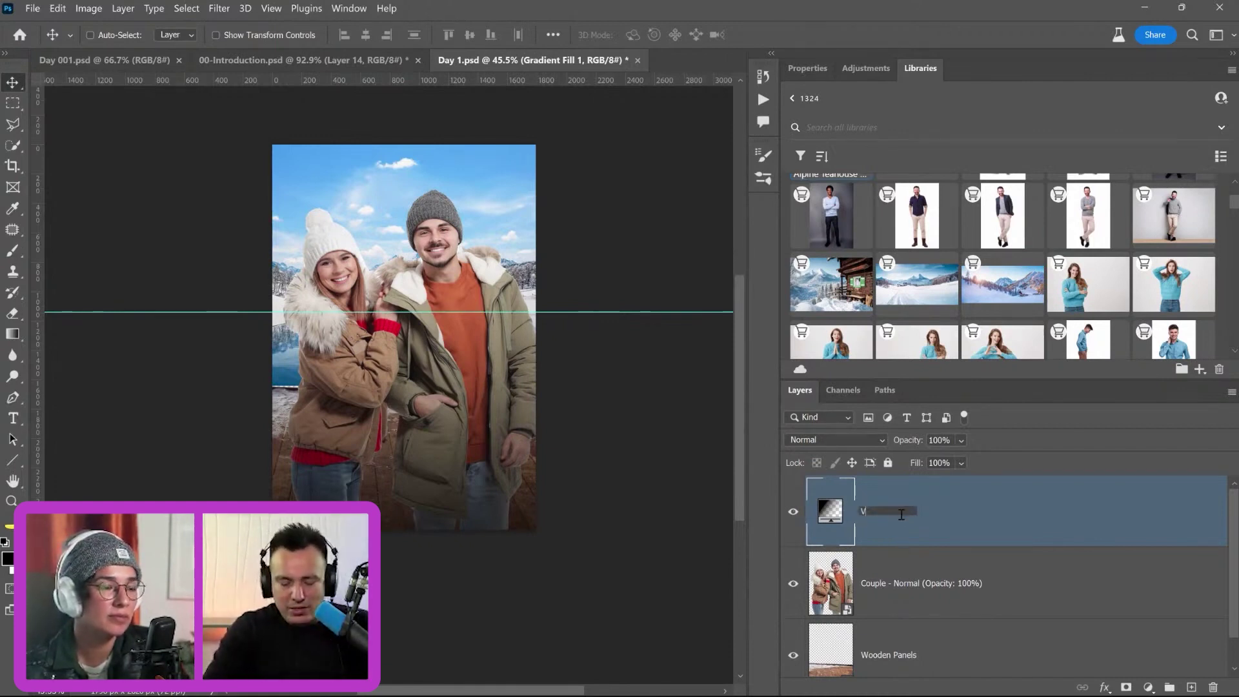